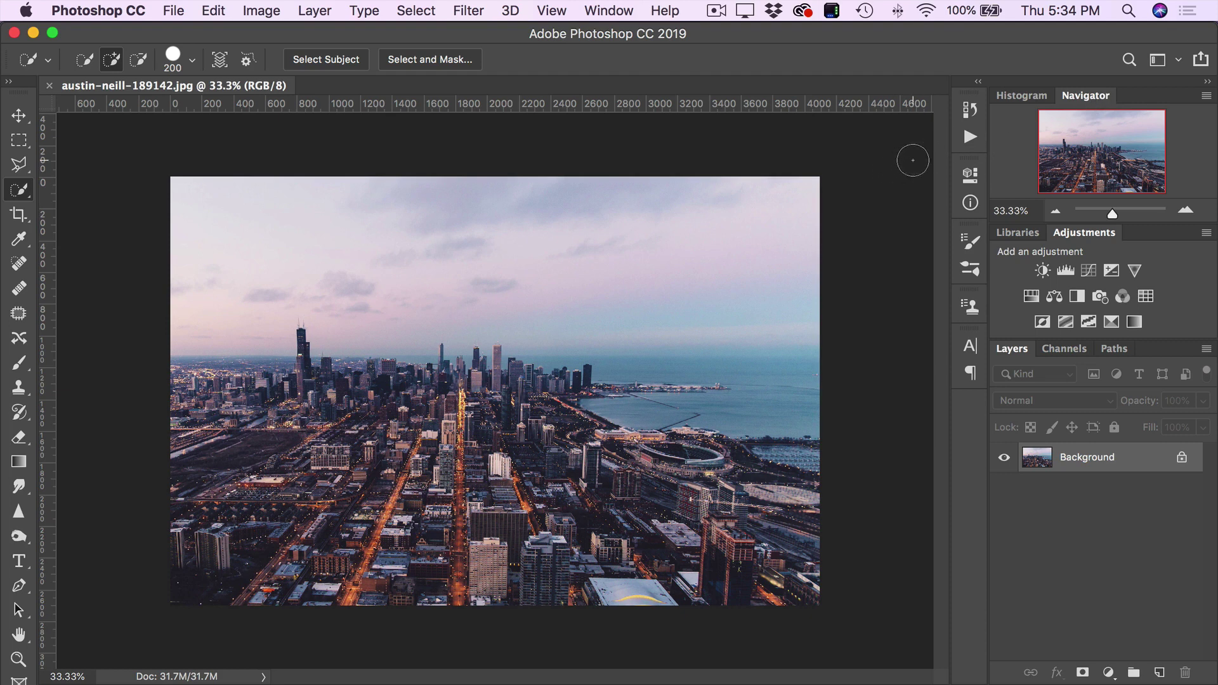
- Show the Actions panel and expand the PBB Color Atmospheres (CC) action set
click(969, 138)
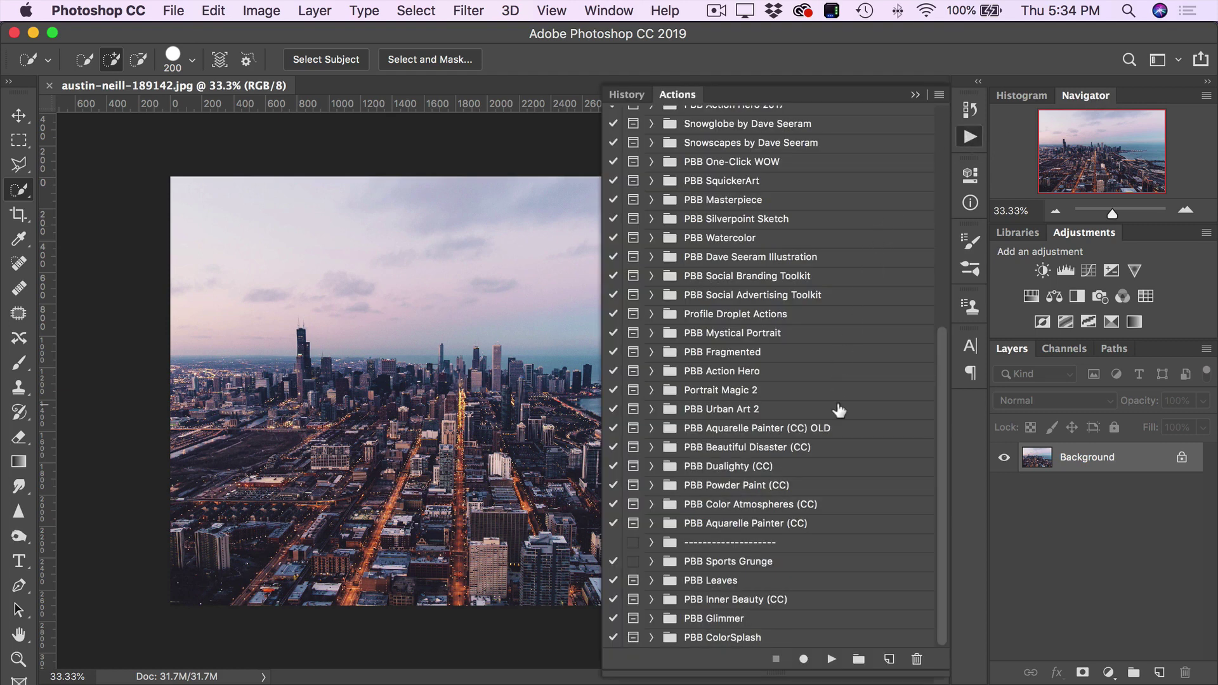
click(781, 507)
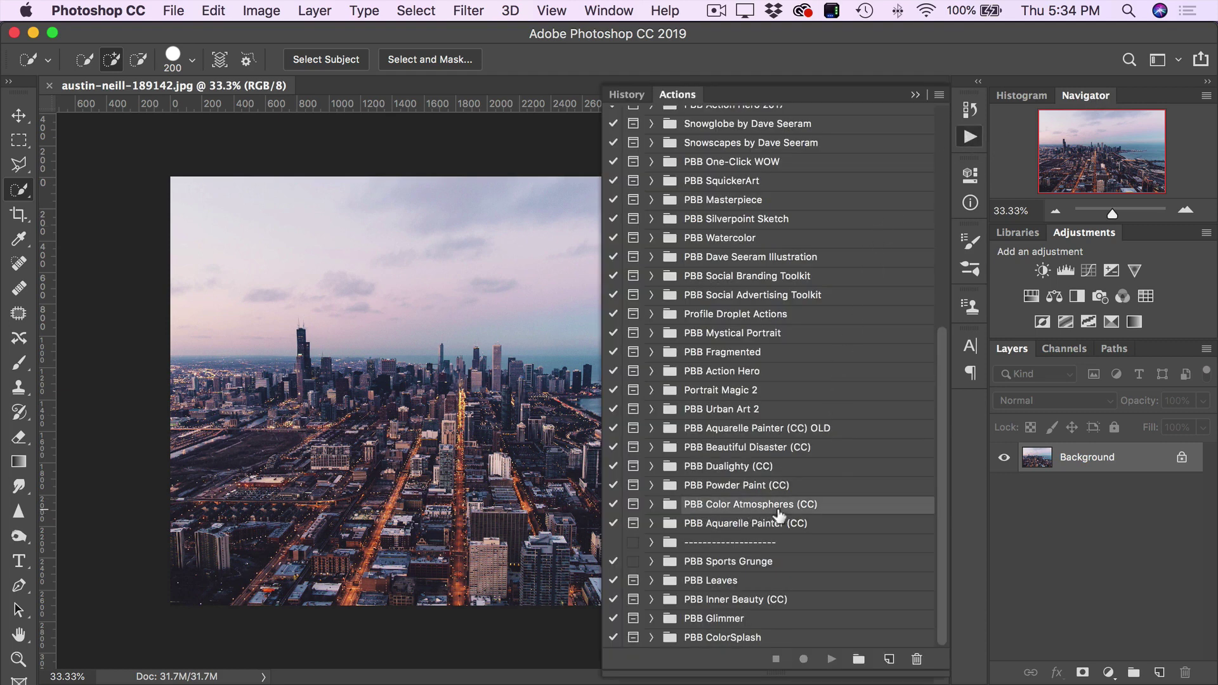
click(652, 504)
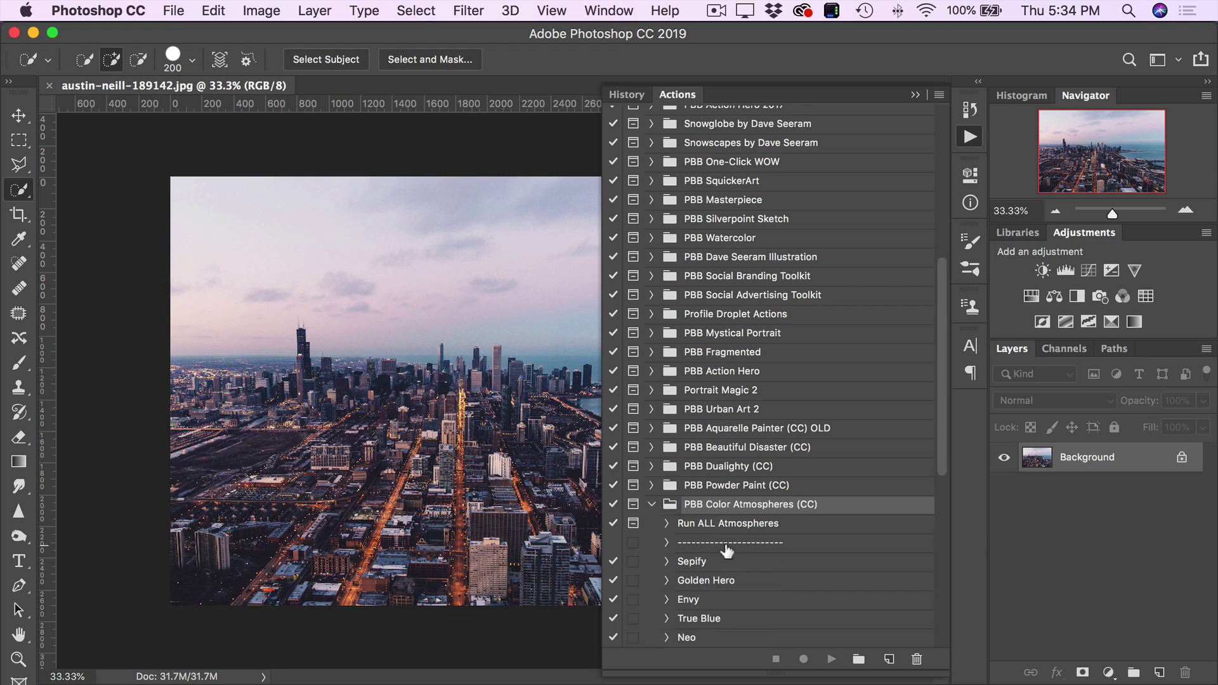
scroll(726, 546, down, 5)
scroll(726, 550, down, 4)
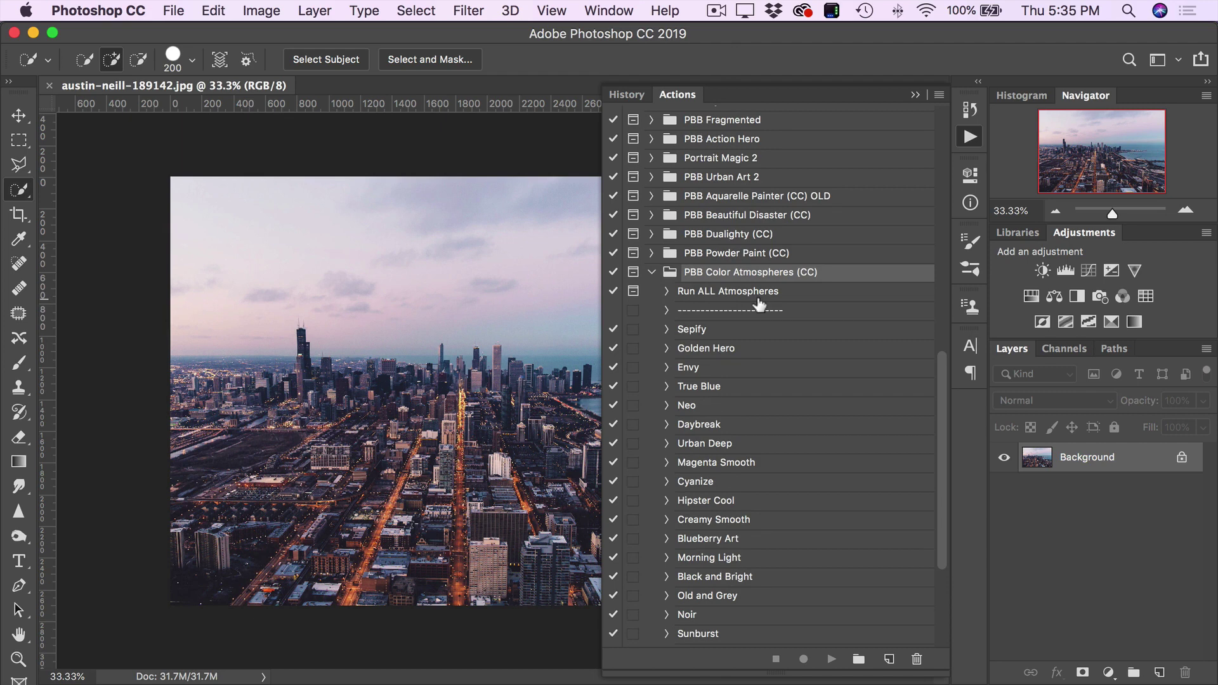
scroll(751, 403, down, 4)
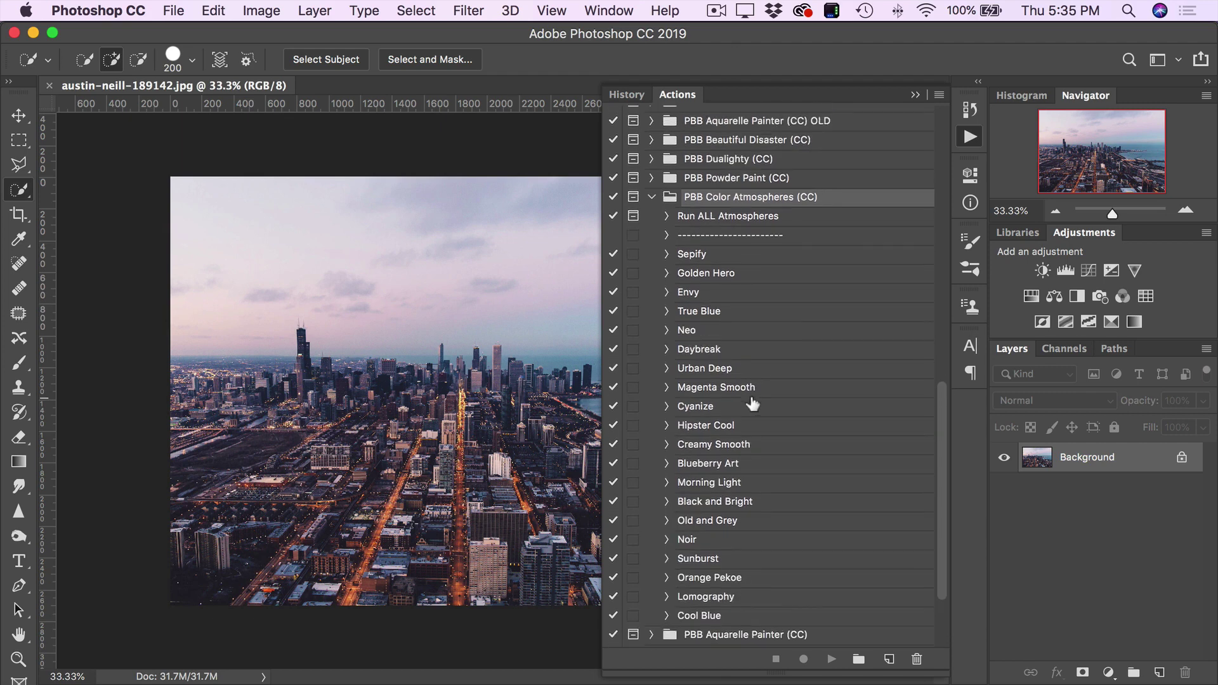
scroll(752, 404, up, 1)
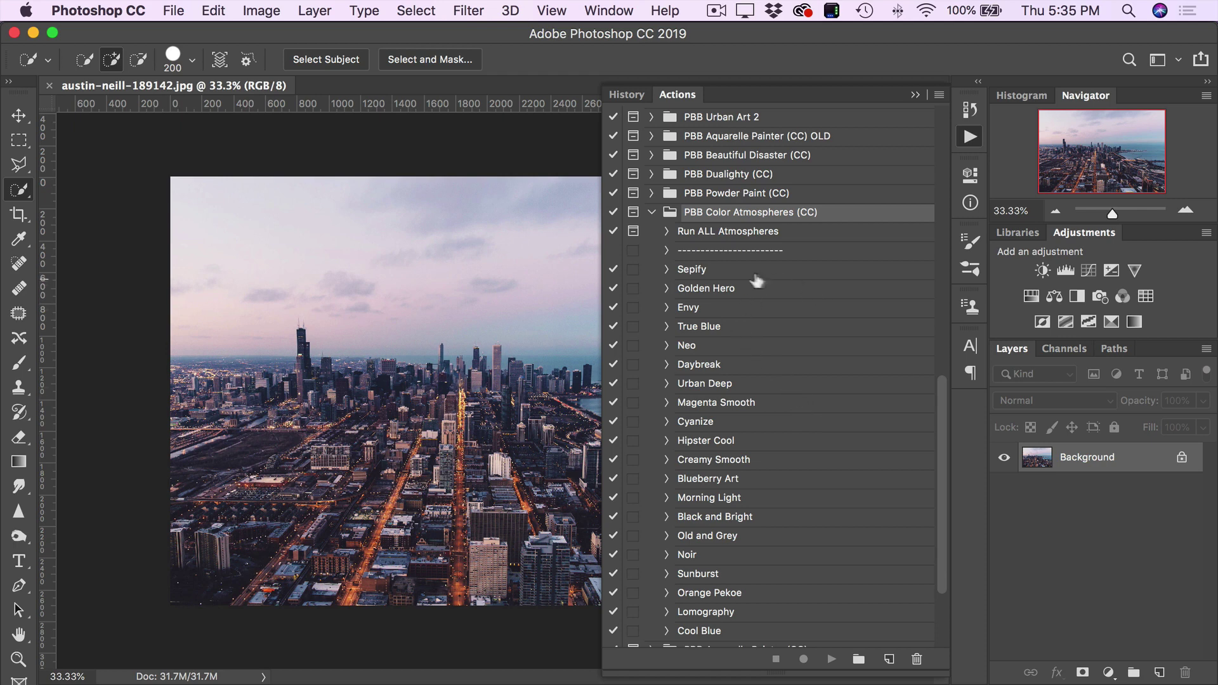
- Browse the Daybreak, Neo, True Blue, Envy, Golden Hero and Sepify atmosphere actions
click(745, 368)
click(744, 348)
click(750, 328)
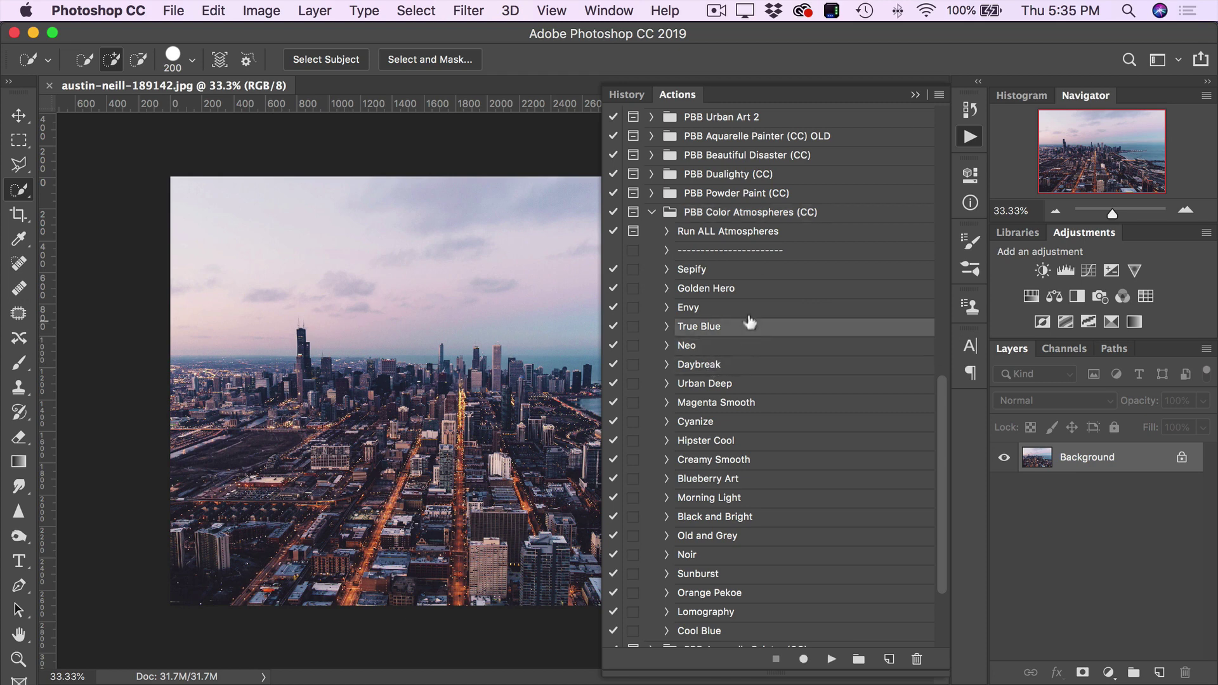
click(751, 309)
click(753, 291)
click(755, 274)
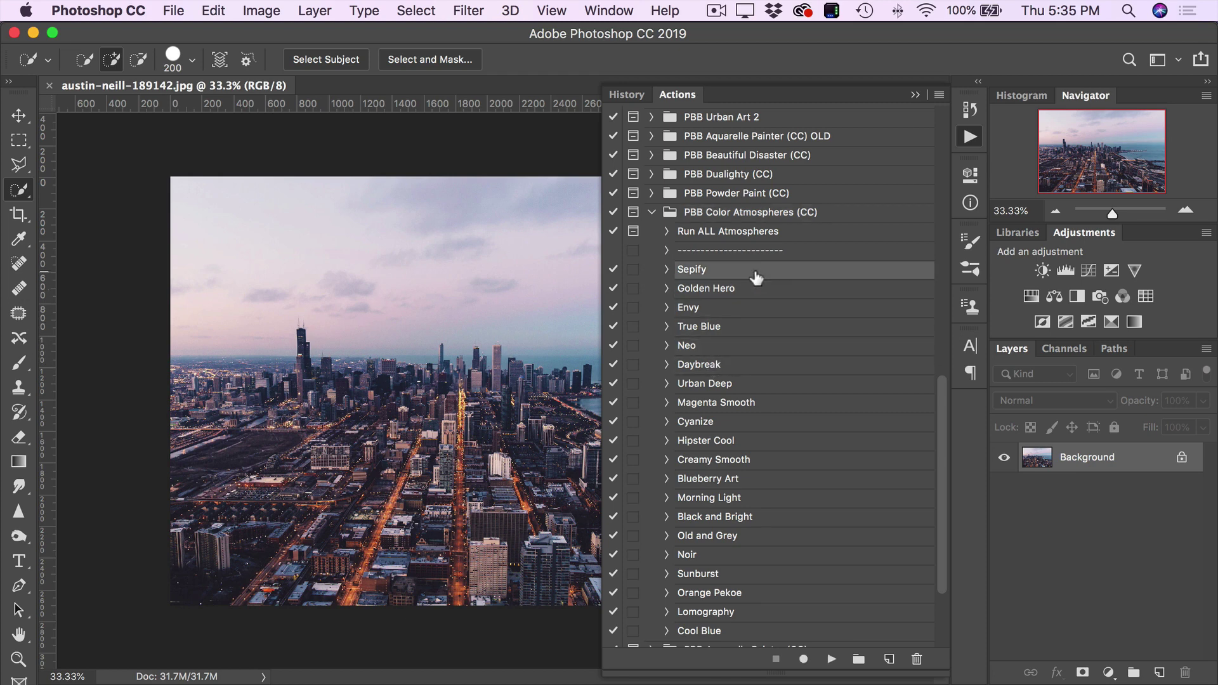
click(746, 367)
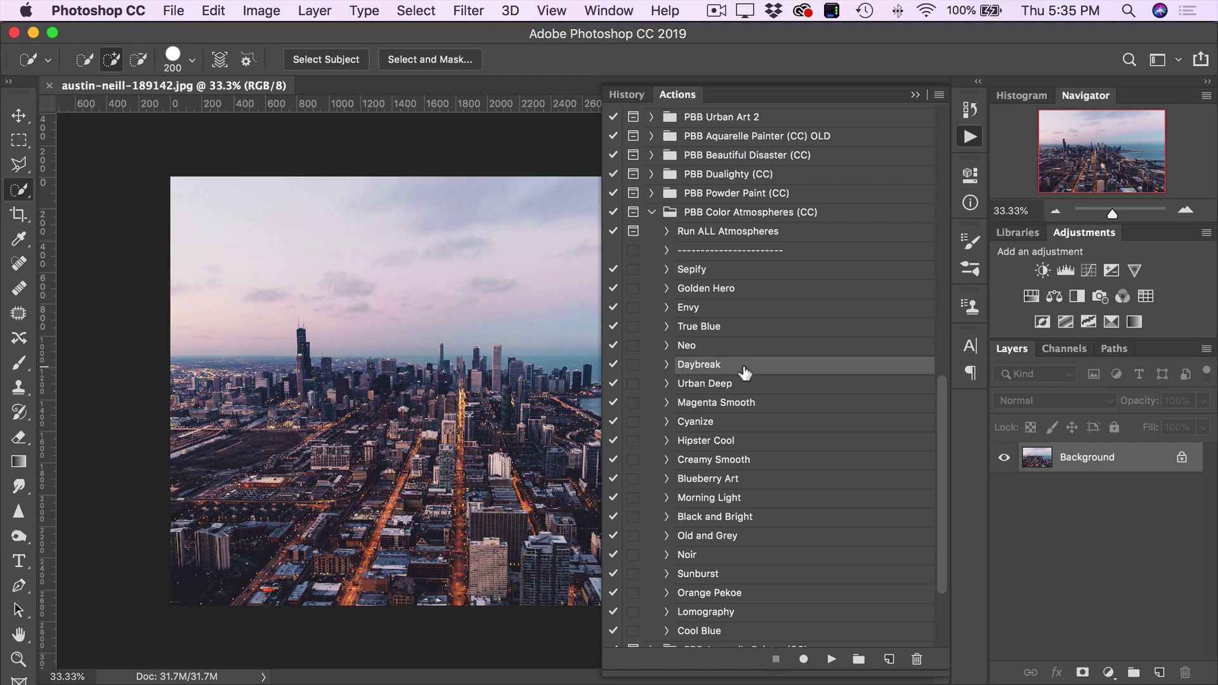
click(754, 274)
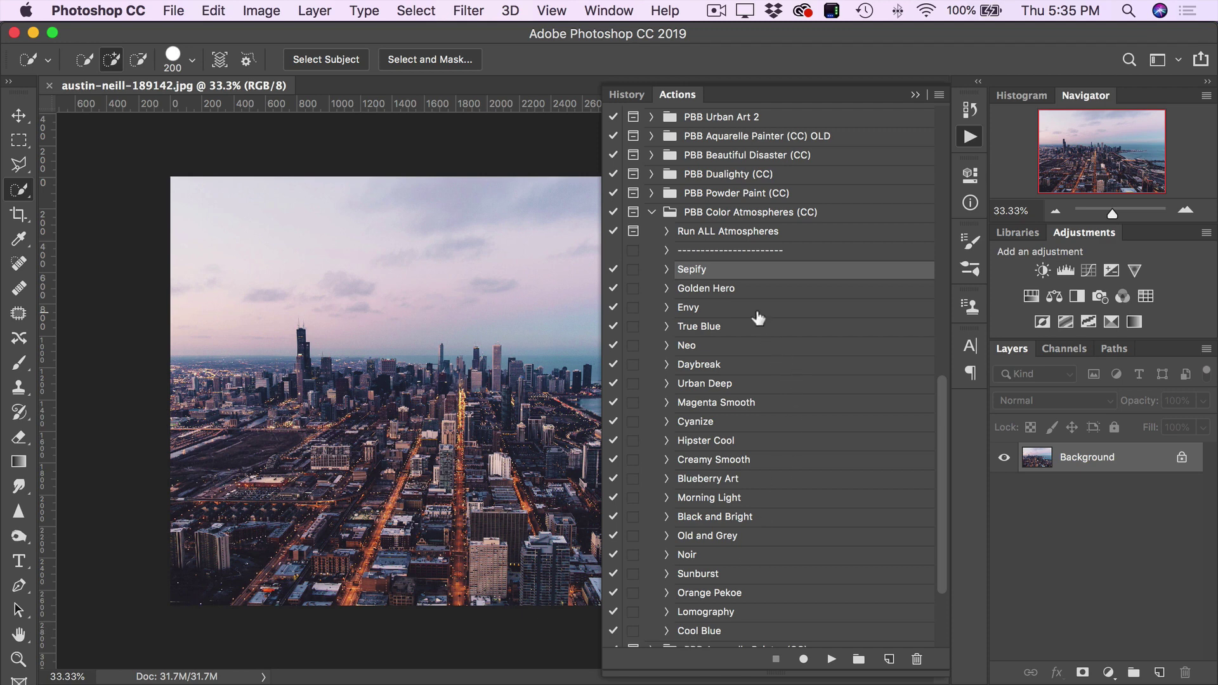
- Play the Run ALL Atmospheres action and stop at the completion message
click(724, 233)
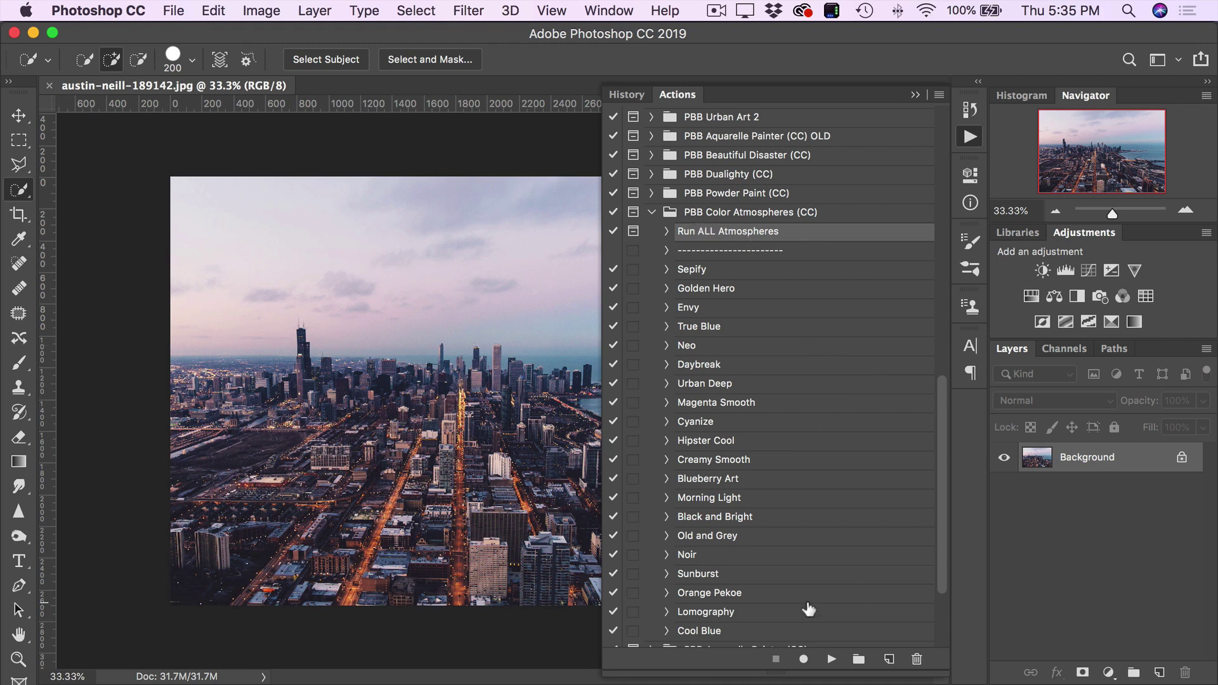
click(831, 660)
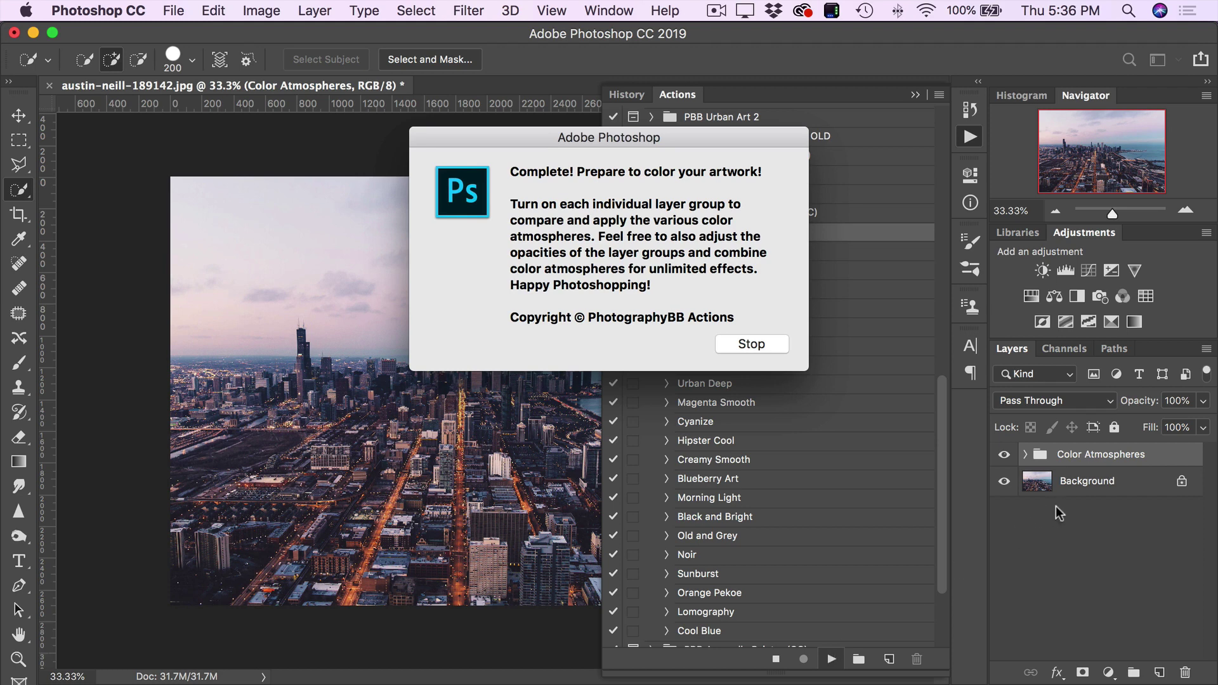
click(761, 344)
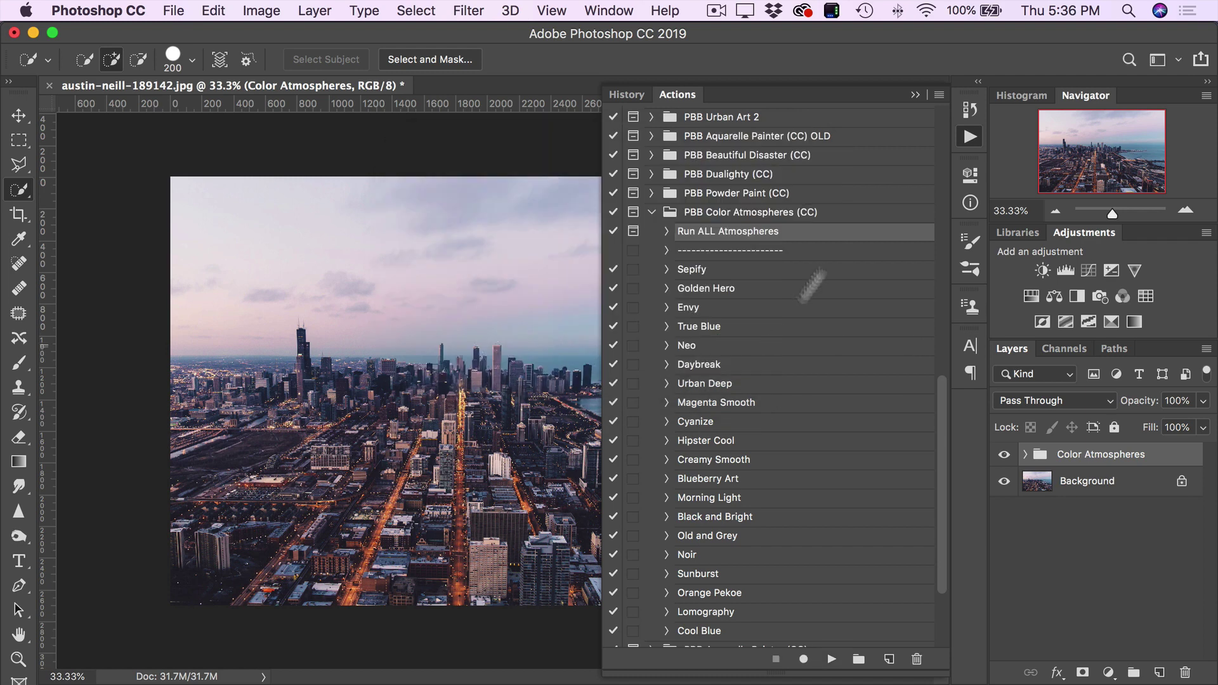
- Collapse the Actions panel and expand the Color Atmospheres layer group to list Cool Blue, Lomography and others
click(918, 94)
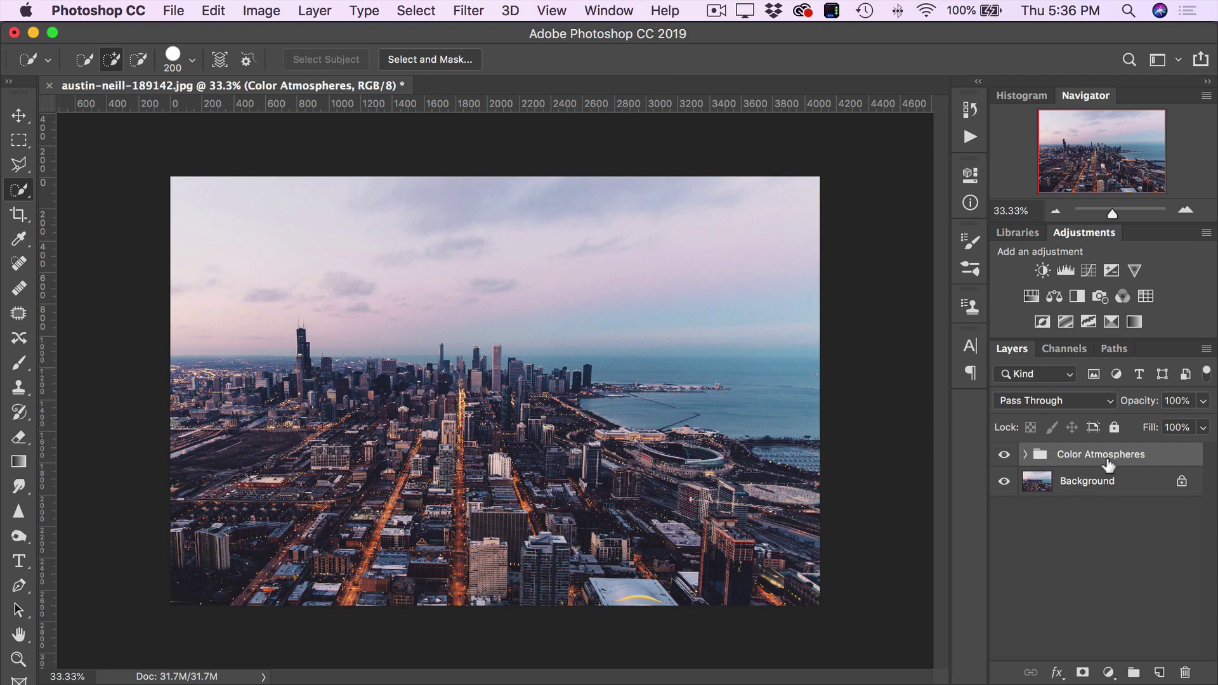
click(1026, 461)
scroll(1043, 539, down, 5)
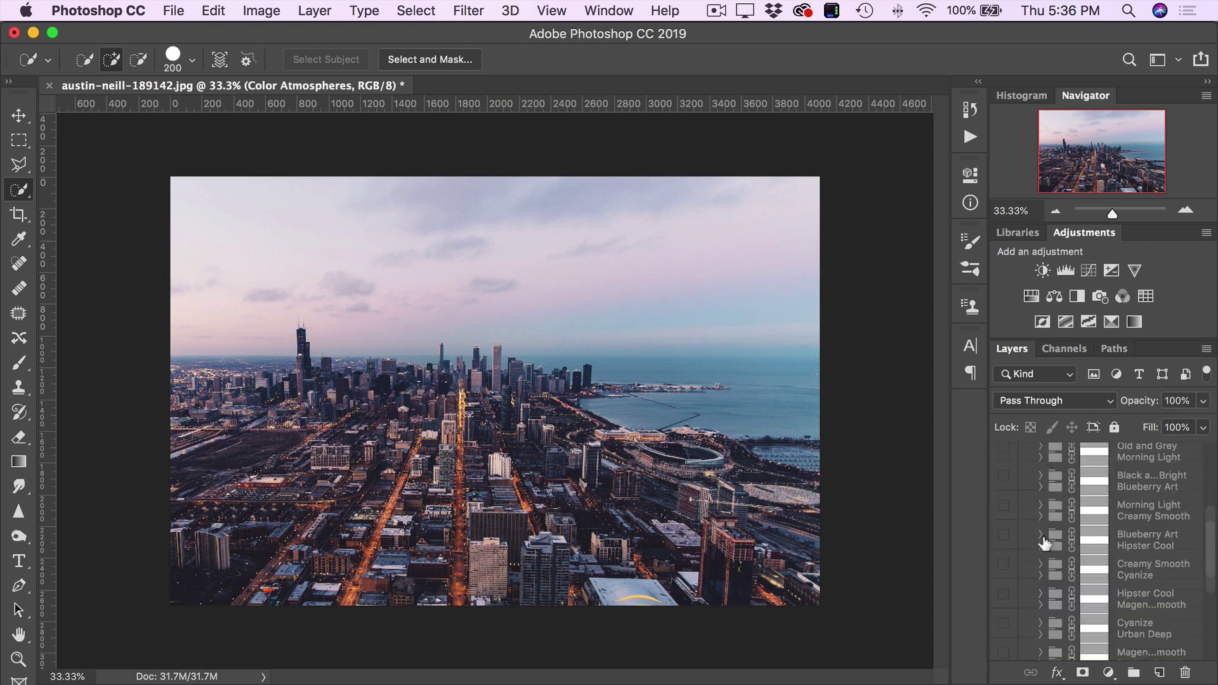
scroll(1044, 542, up, 5)
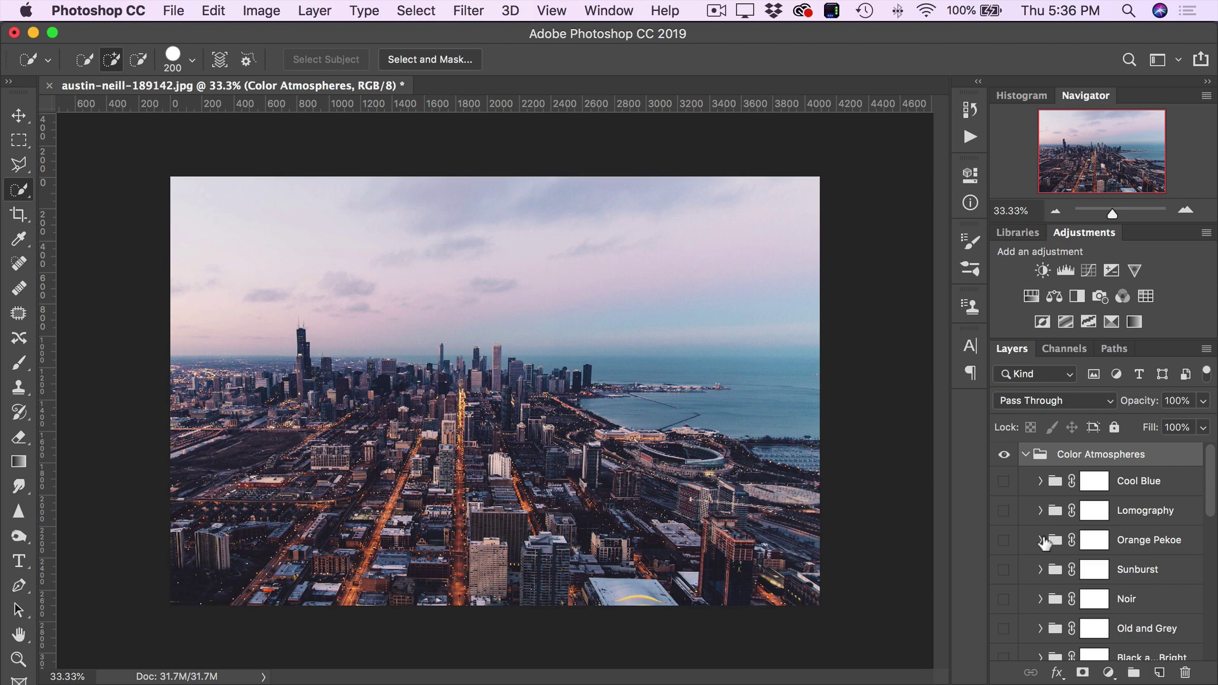
click(1025, 455)
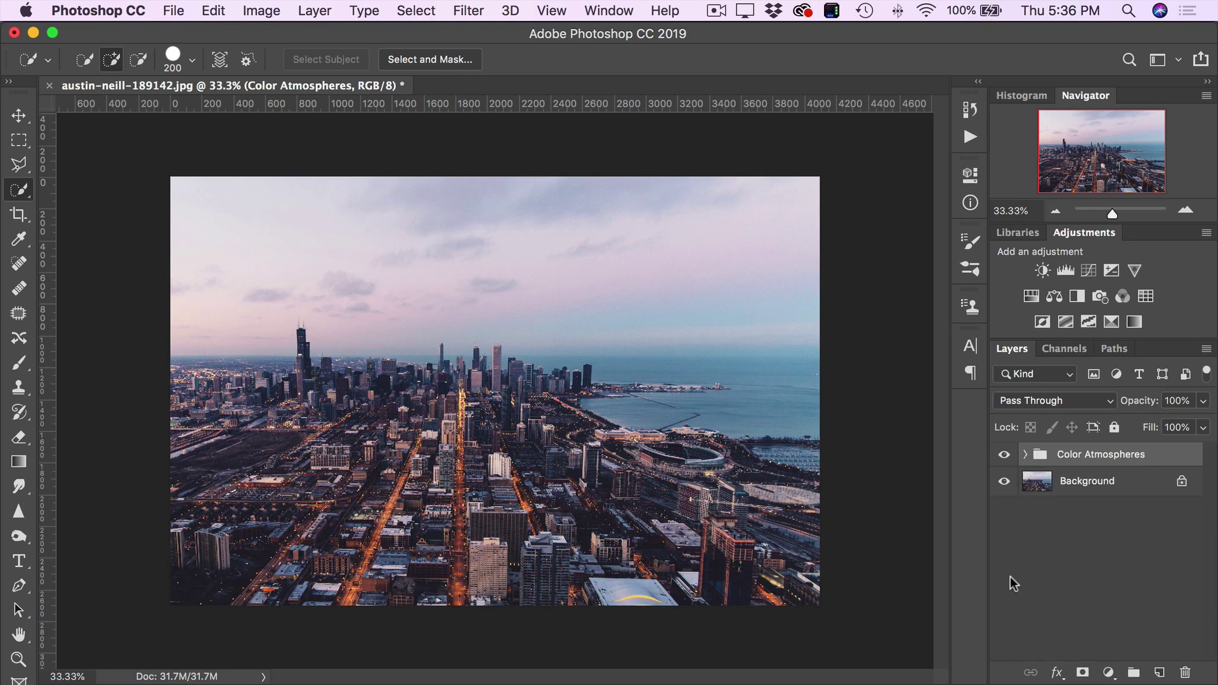
click(1024, 455)
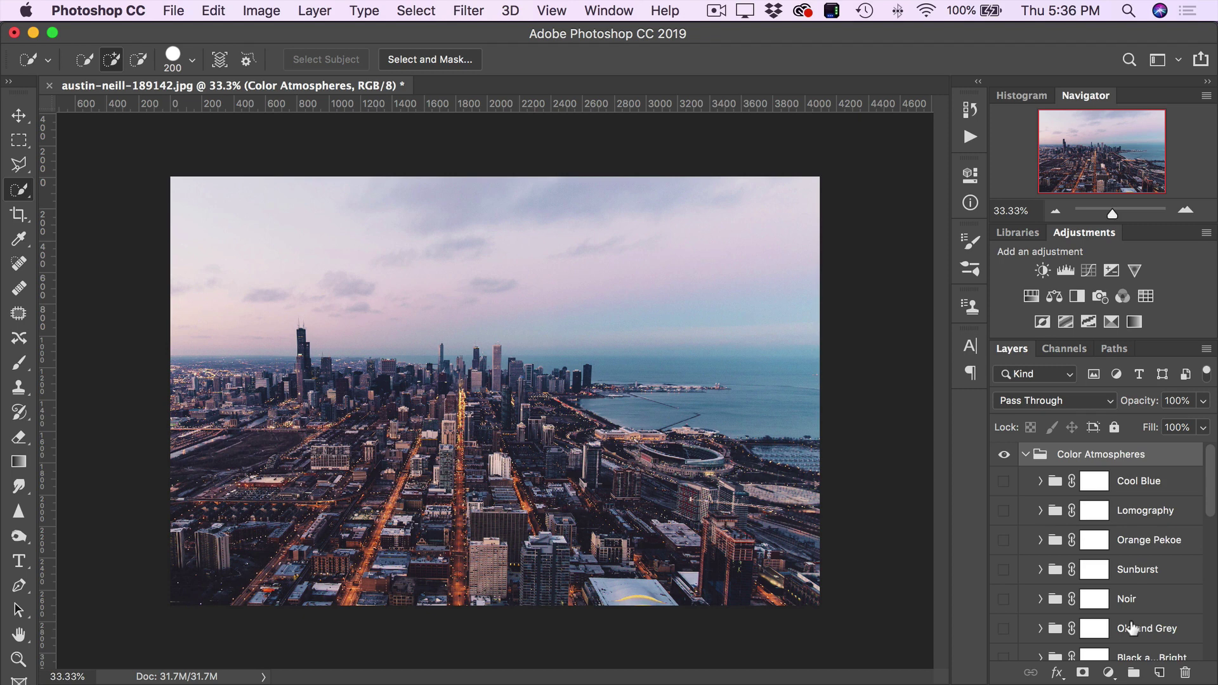
scroll(1133, 628, down, 5)
scroll(1133, 628, up, 5)
- Make Cool Blue visible, compare it on and off, and undo an opacity drop to 100%
click(1001, 484)
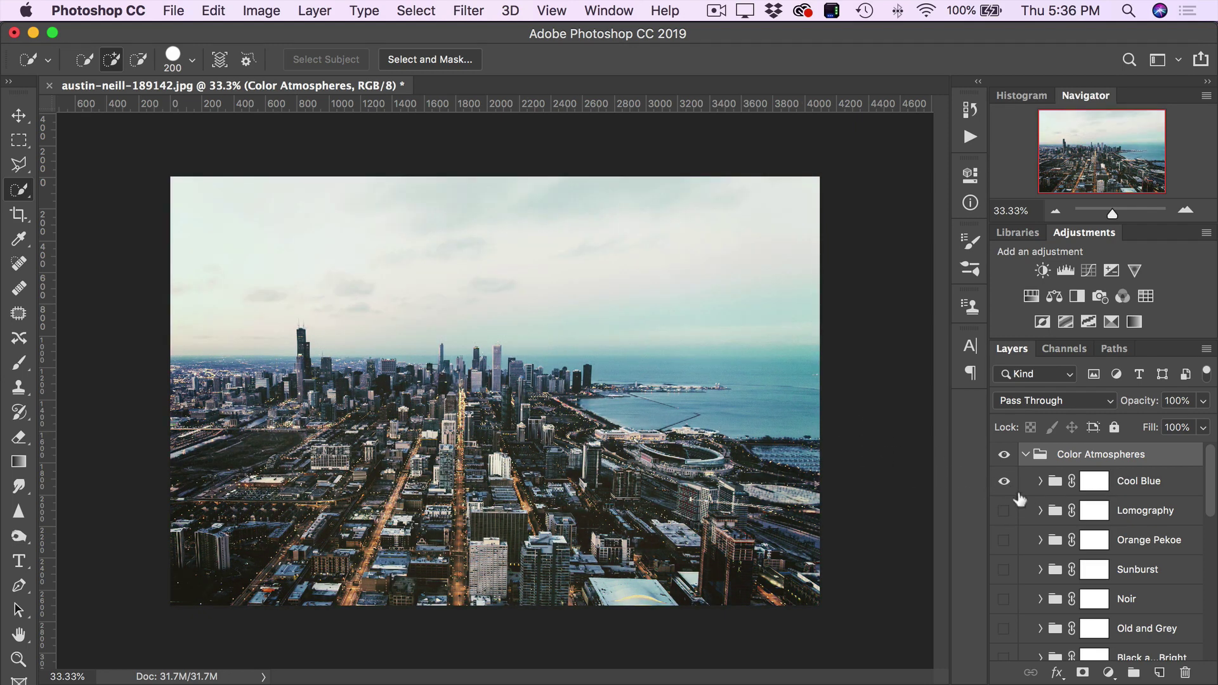
click(1002, 484)
click(1002, 484)
click(1003, 482)
click(1004, 482)
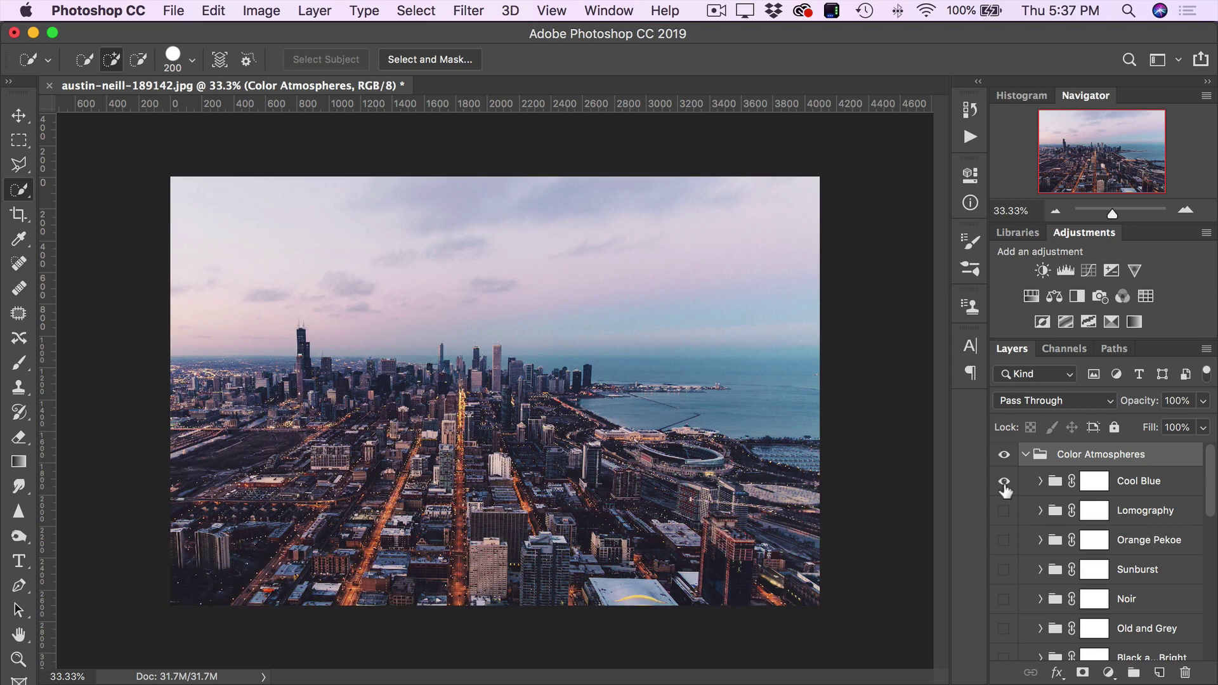
drag(1146, 406, 1101, 406)
key(ctrl+z)
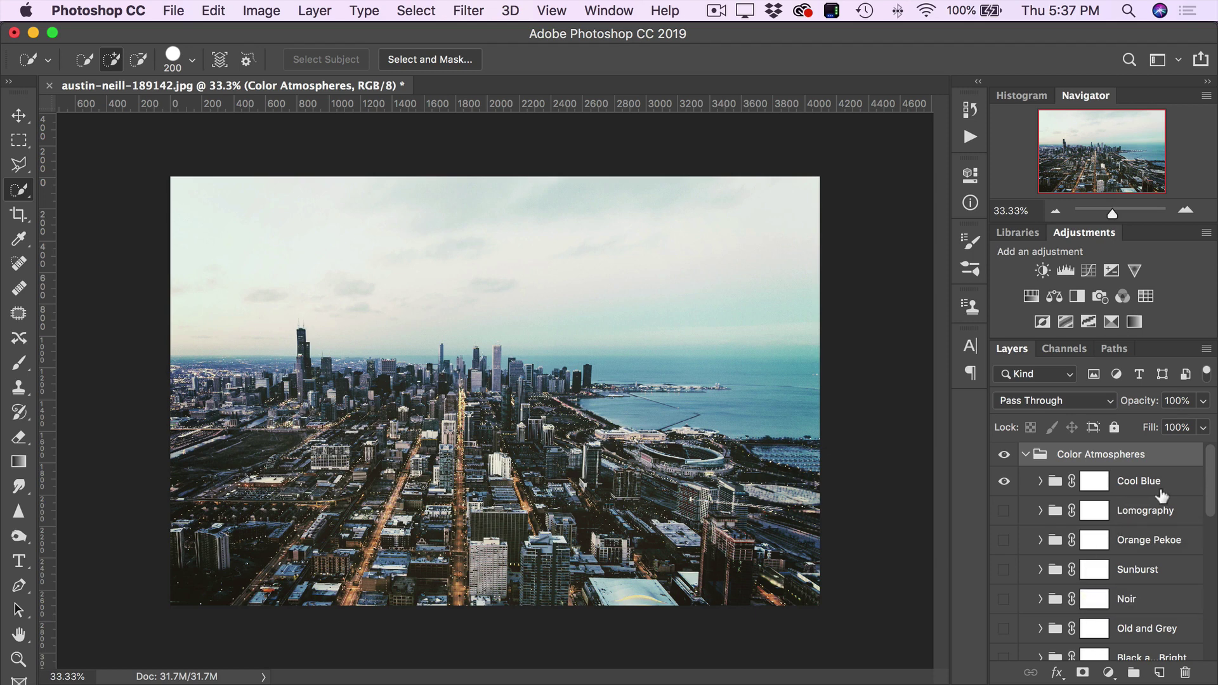
- Peek inside the Cool Blue, Lomography and Orange Pekoe groups, then reopen Cool Blue
click(1040, 482)
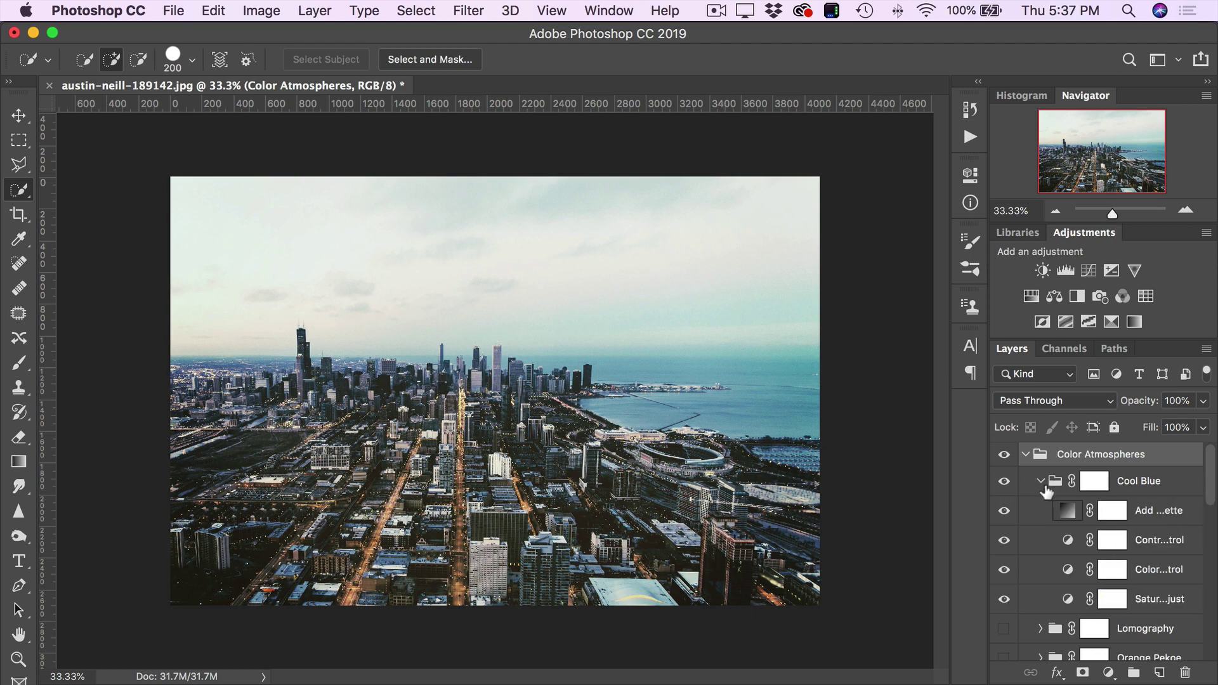
click(1040, 481)
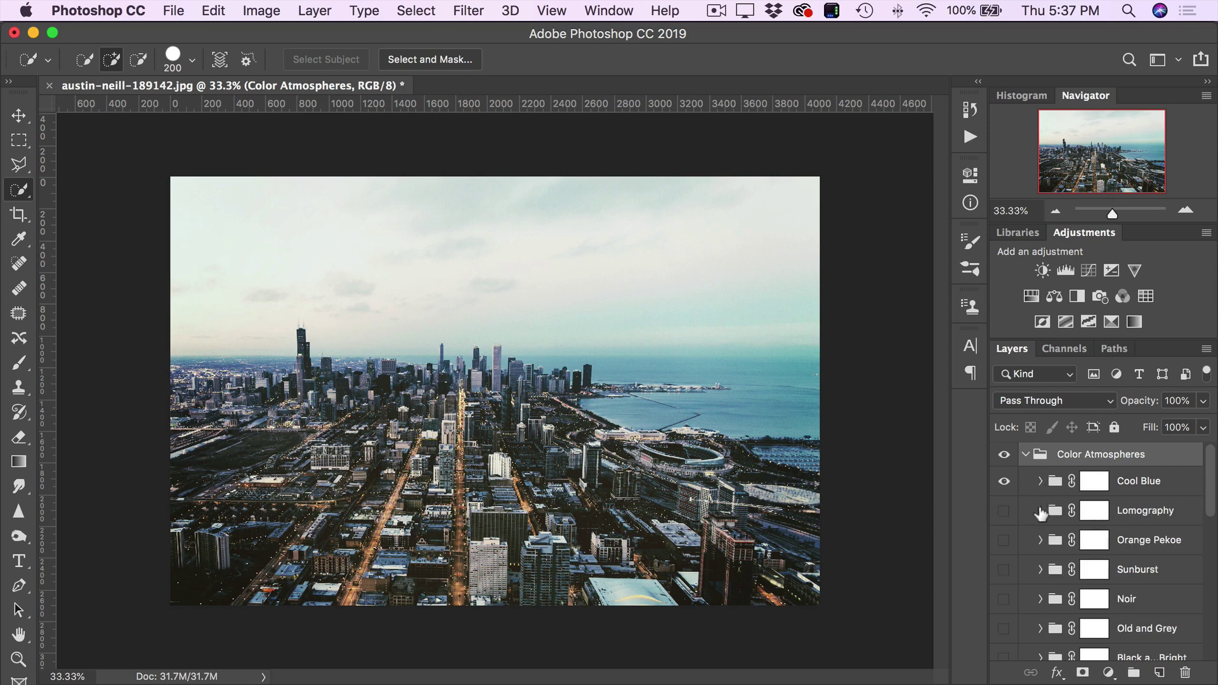
click(1040, 511)
click(1040, 511)
click(1040, 540)
click(1040, 540)
click(1040, 482)
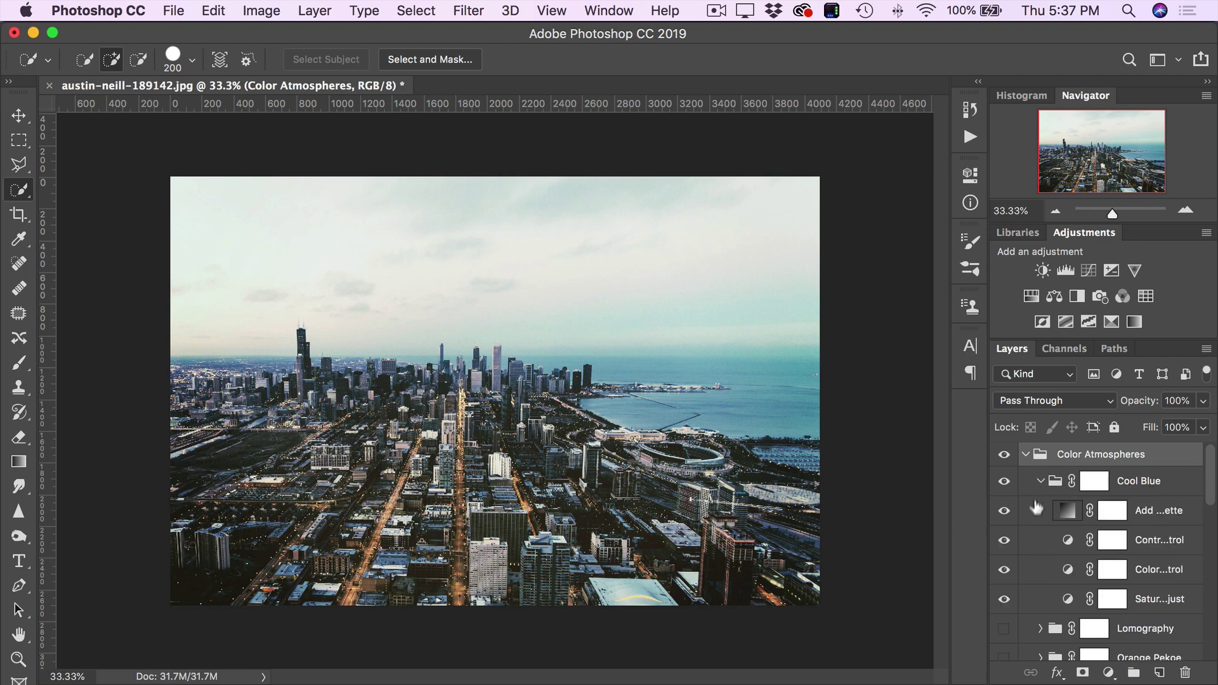
- Toggle Cool Blue's vignette, contrast, color control and saturation layers, then collapse and hide Cool Blue
click(1004, 511)
click(1004, 511)
click(1004, 541)
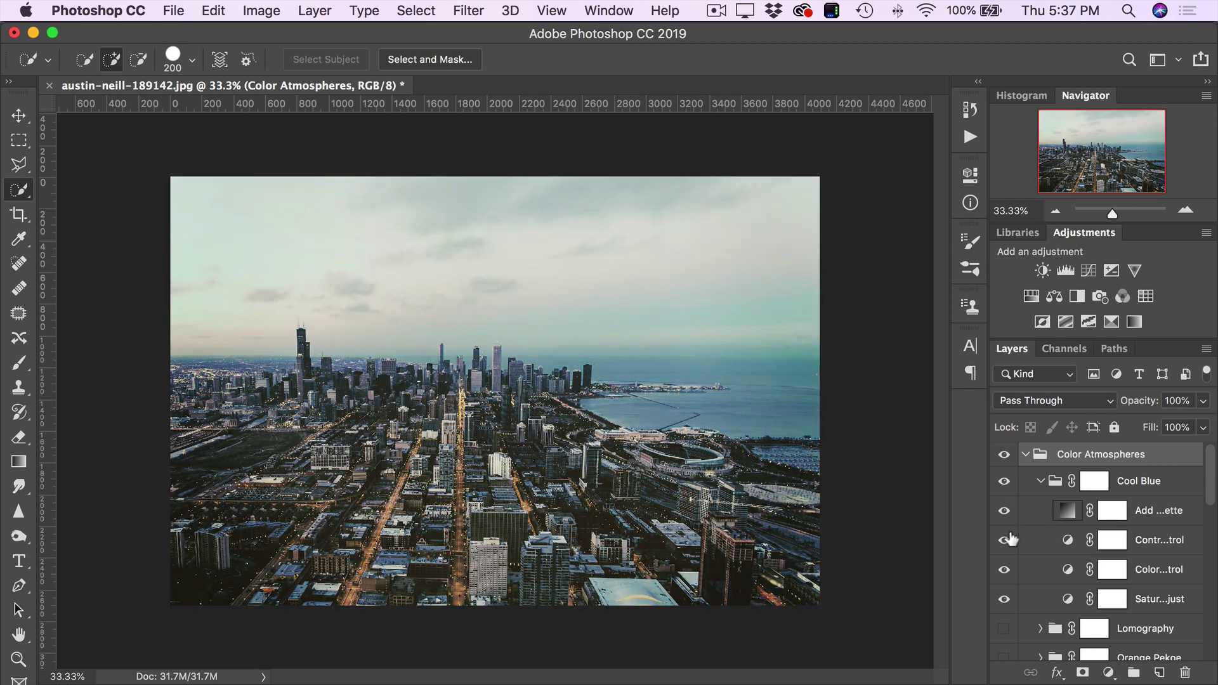
click(1004, 540)
click(1004, 571)
click(1005, 571)
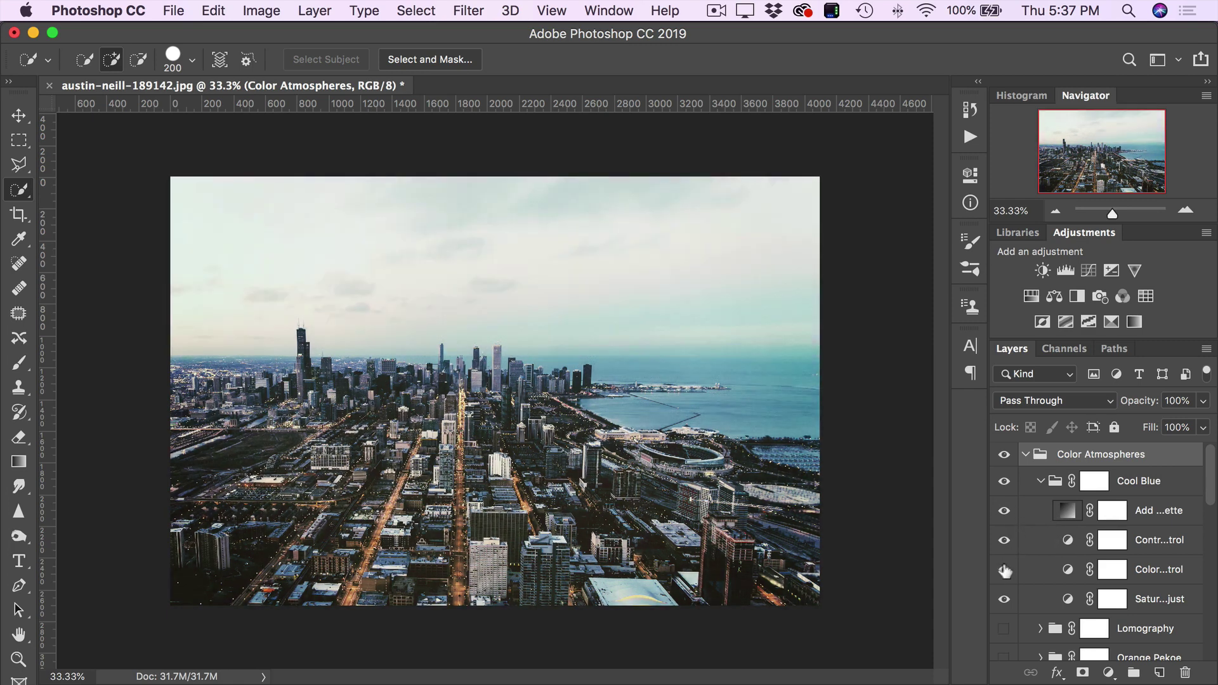
click(1004, 599)
click(1003, 599)
click(1041, 481)
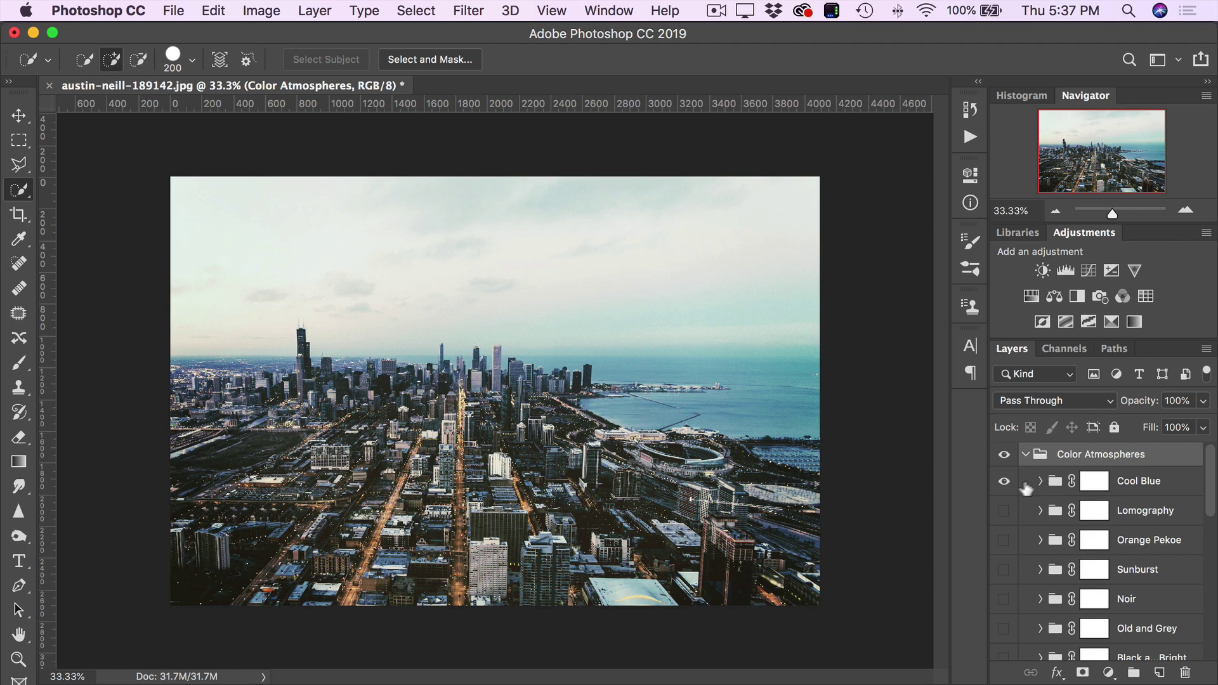
click(1005, 483)
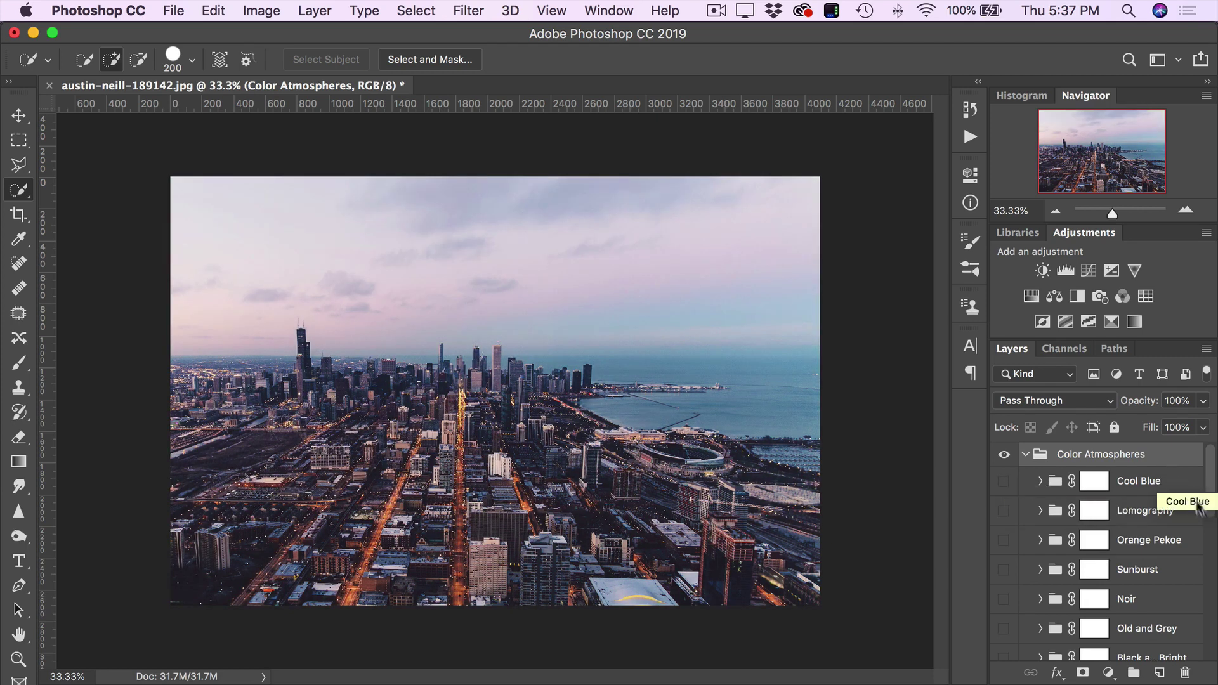
- Select the Orange Pekoe group and make it visible
click(1148, 548)
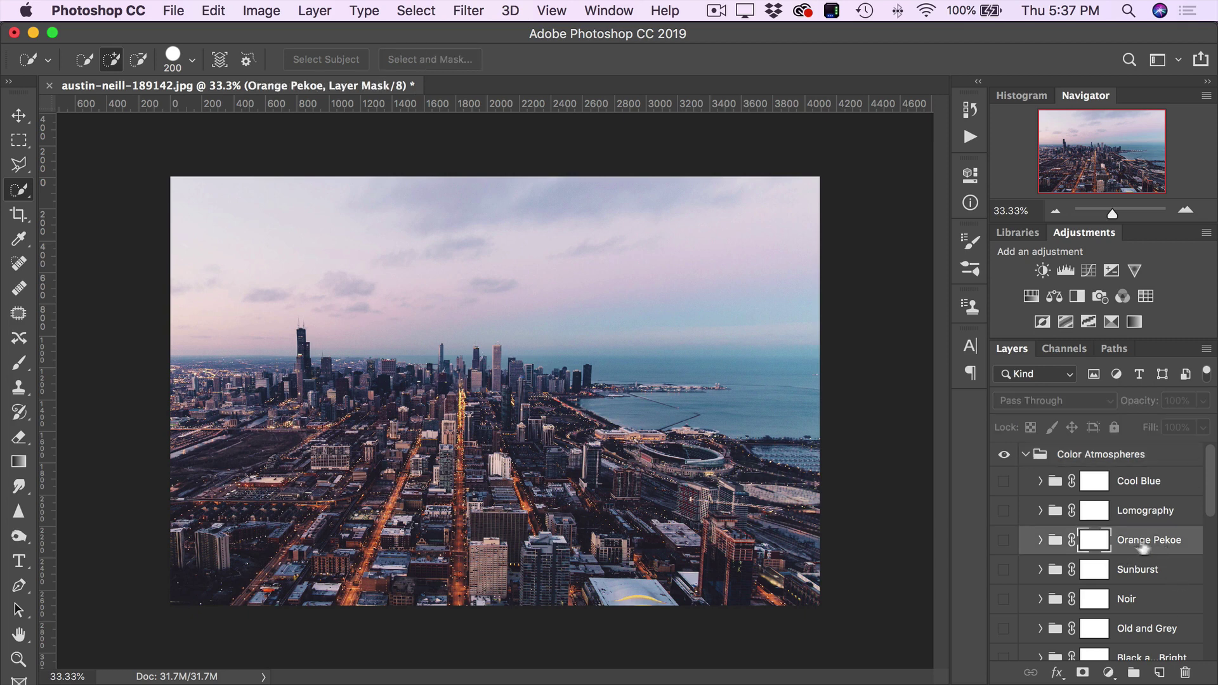
click(1004, 541)
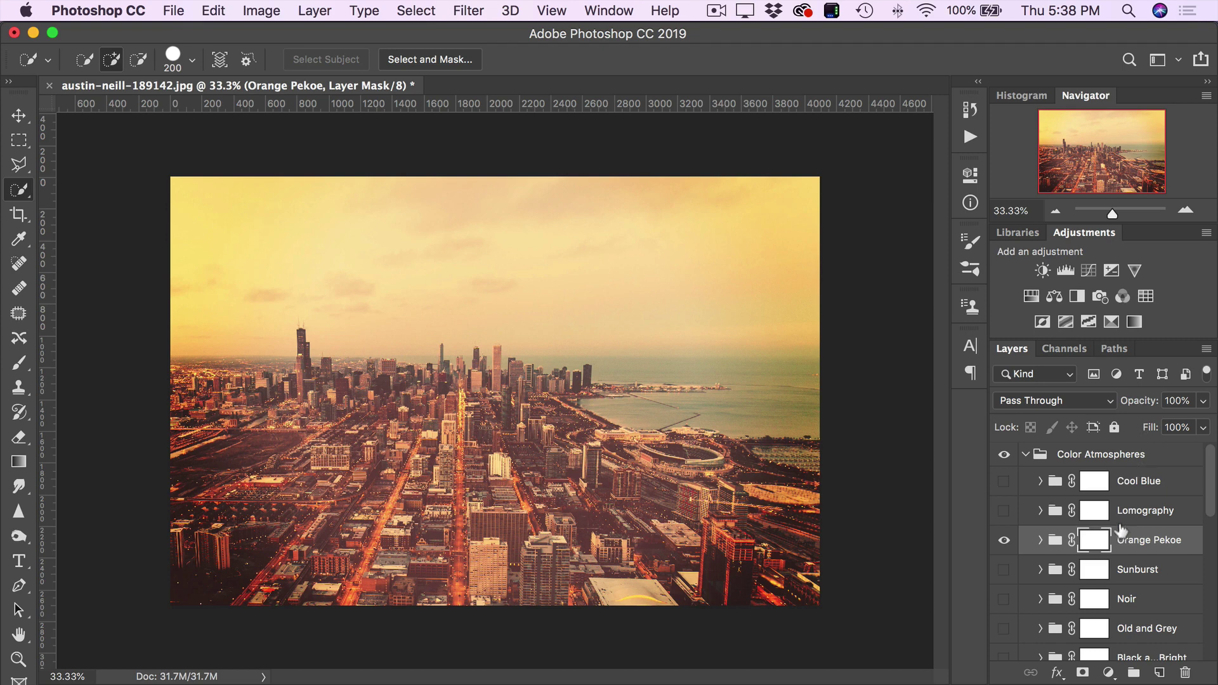
- Drop Orange Pekoe to 74% opacity, recolour its Tea Tone fill green, then hide the group
drag(1142, 405, 1120, 411)
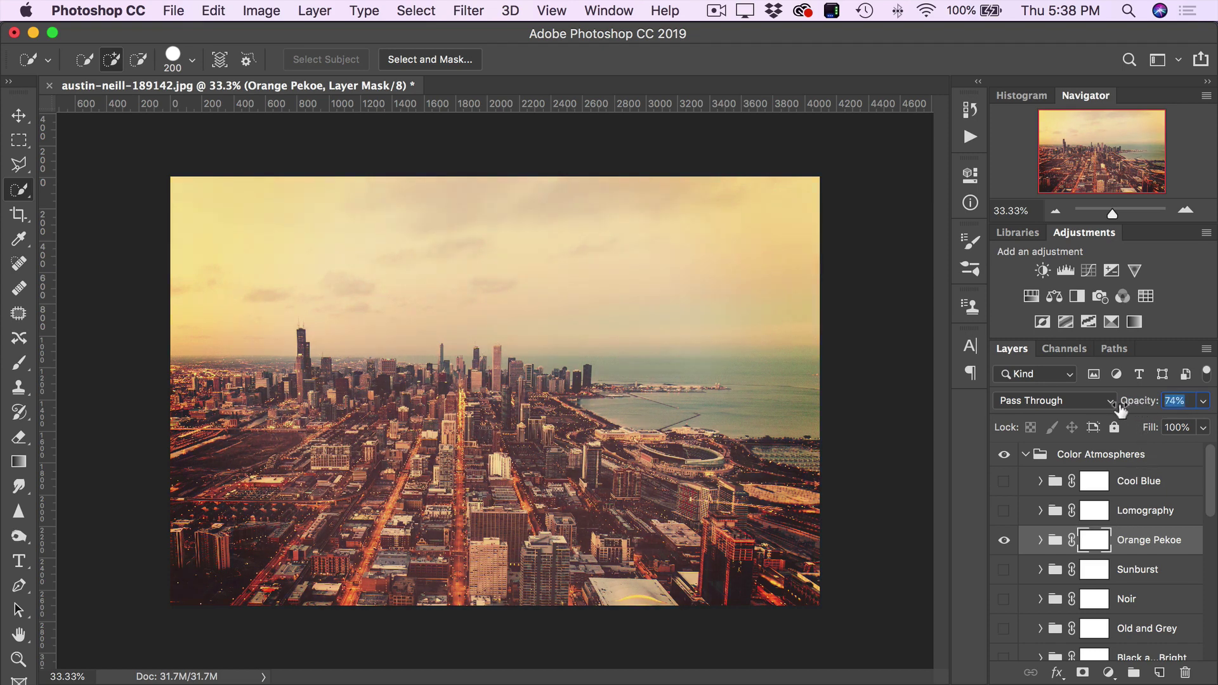
click(1040, 540)
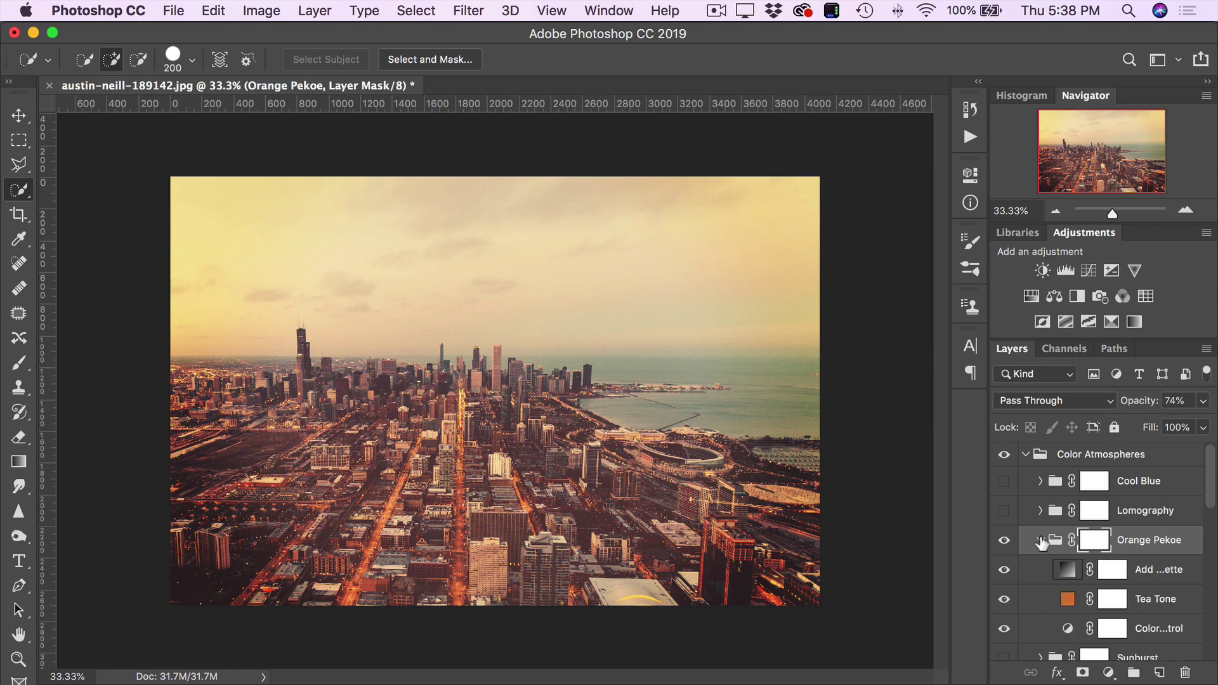
scroll(1081, 629, down, 2)
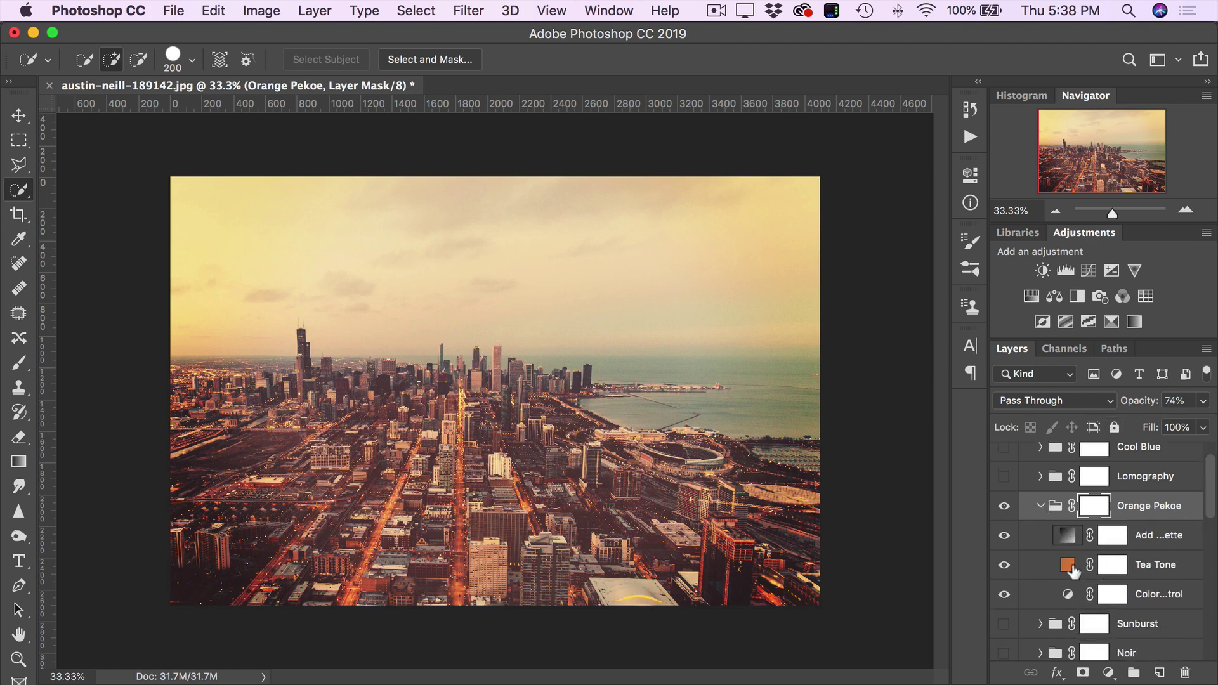
click(1067, 568)
double_click(1068, 568)
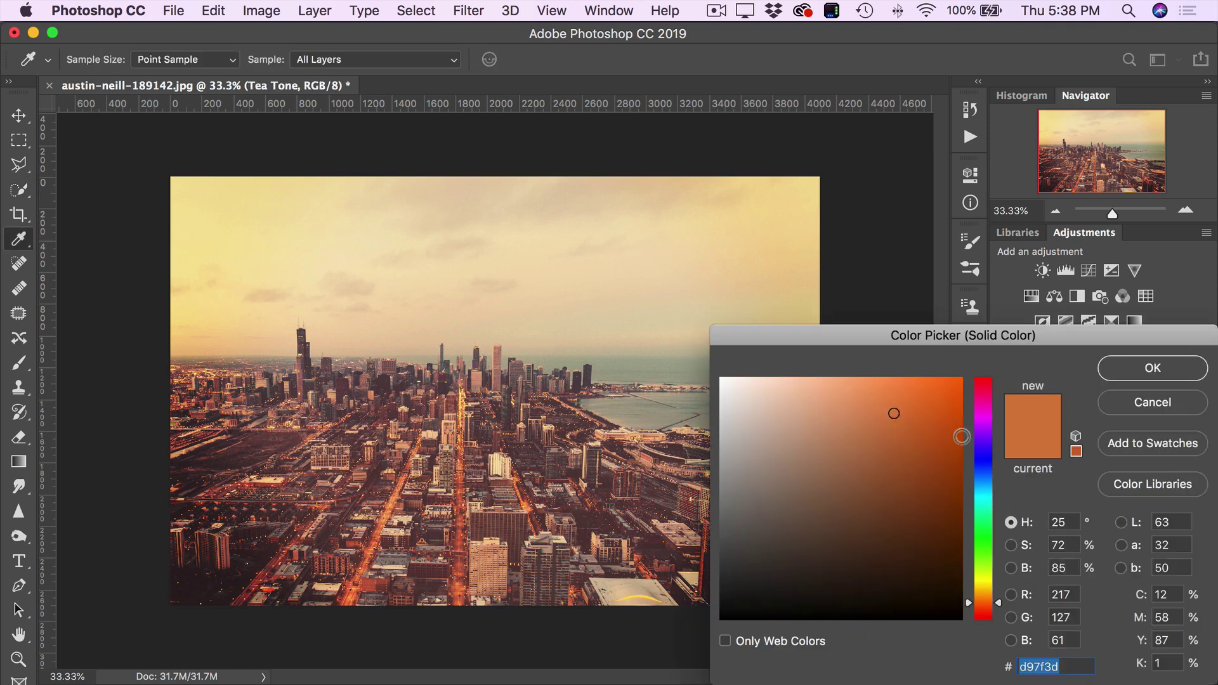
drag(981, 581, 982, 555)
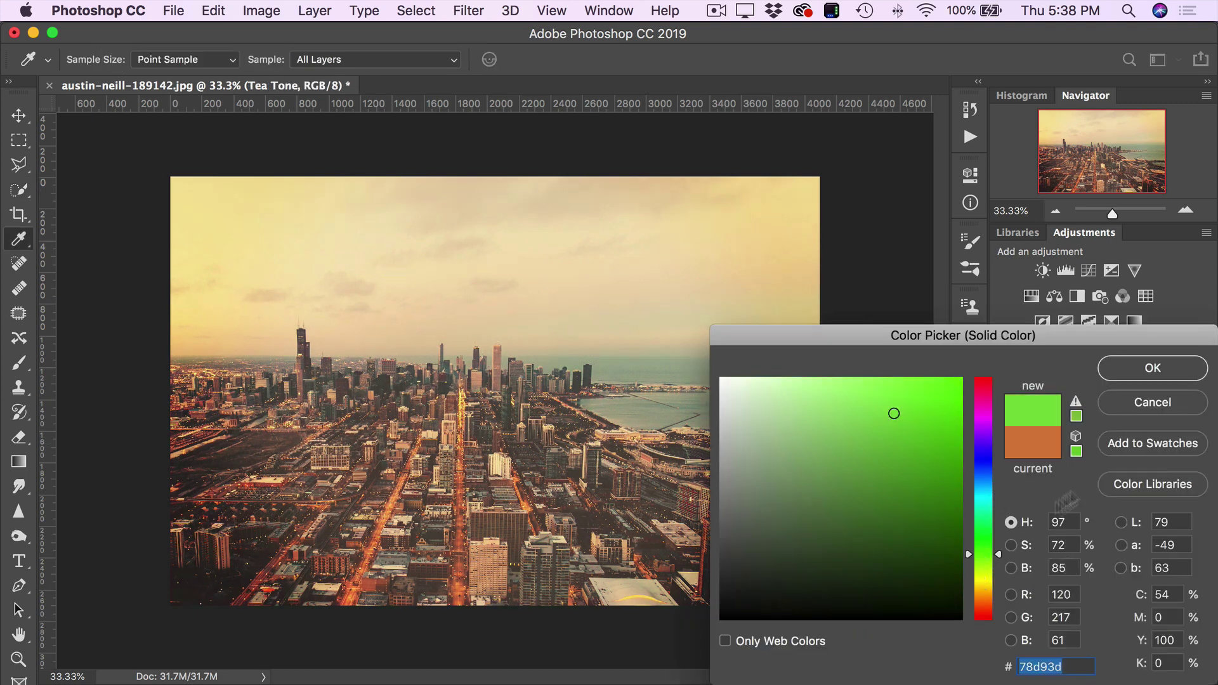
click(1139, 371)
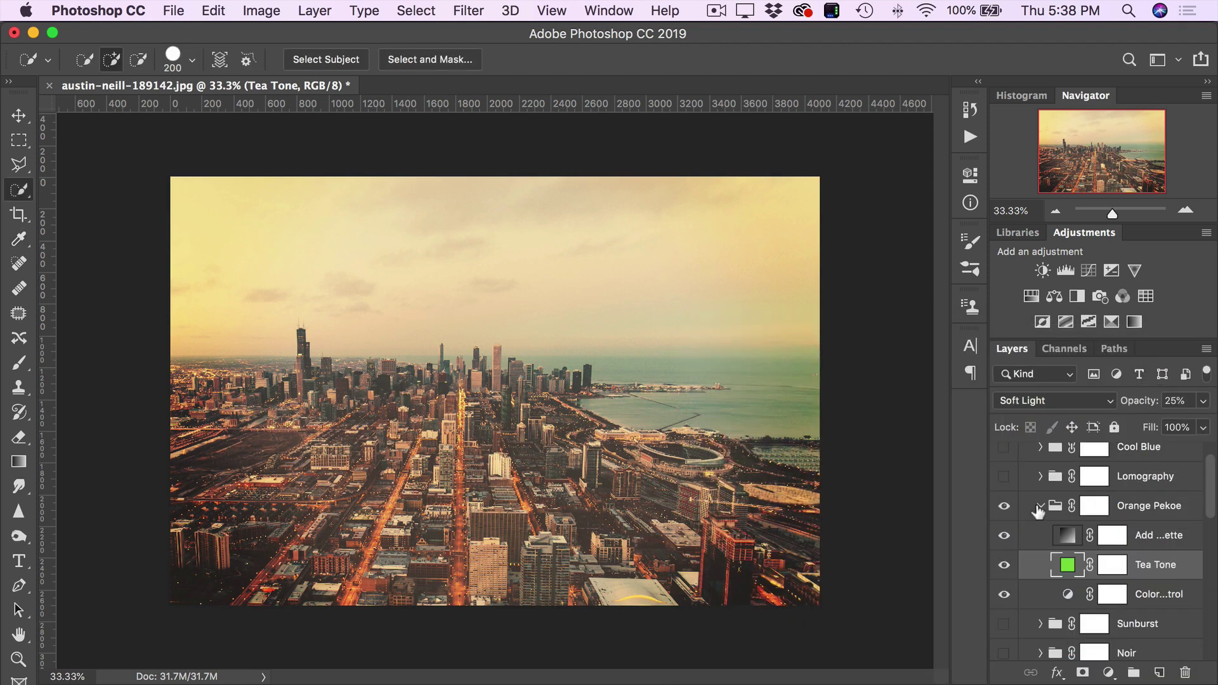
click(1034, 513)
click(1005, 507)
click(1040, 506)
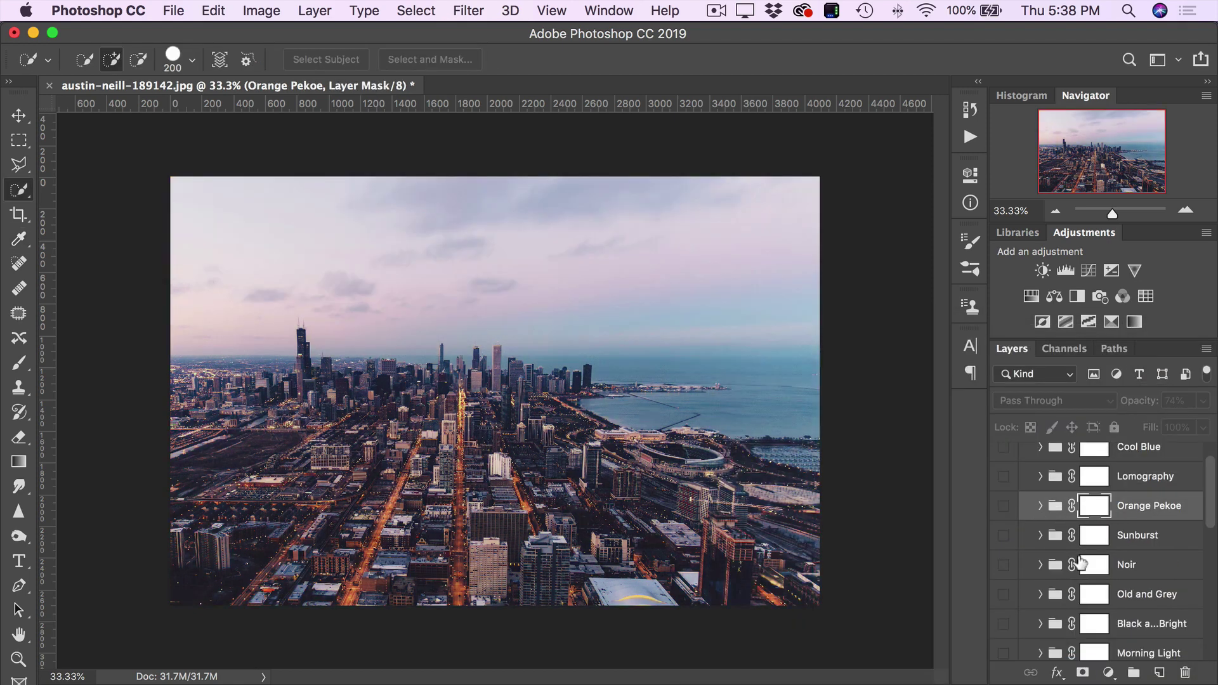
scroll(1170, 564, down, 1)
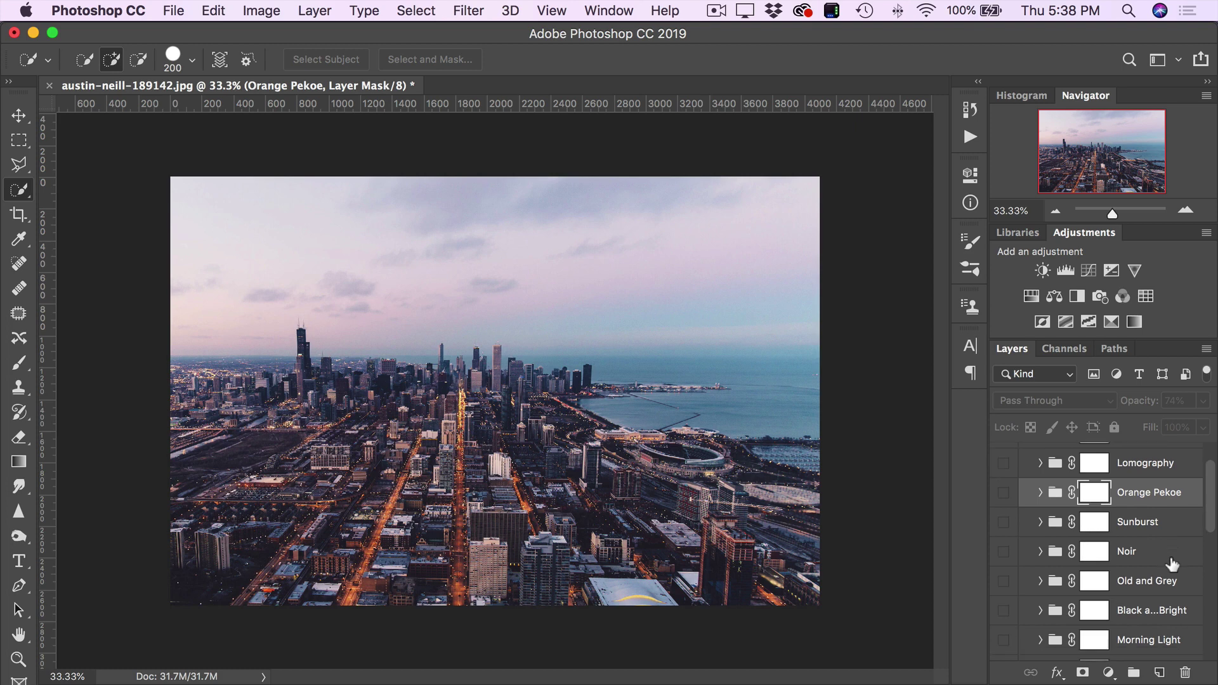
click(1139, 619)
click(1004, 611)
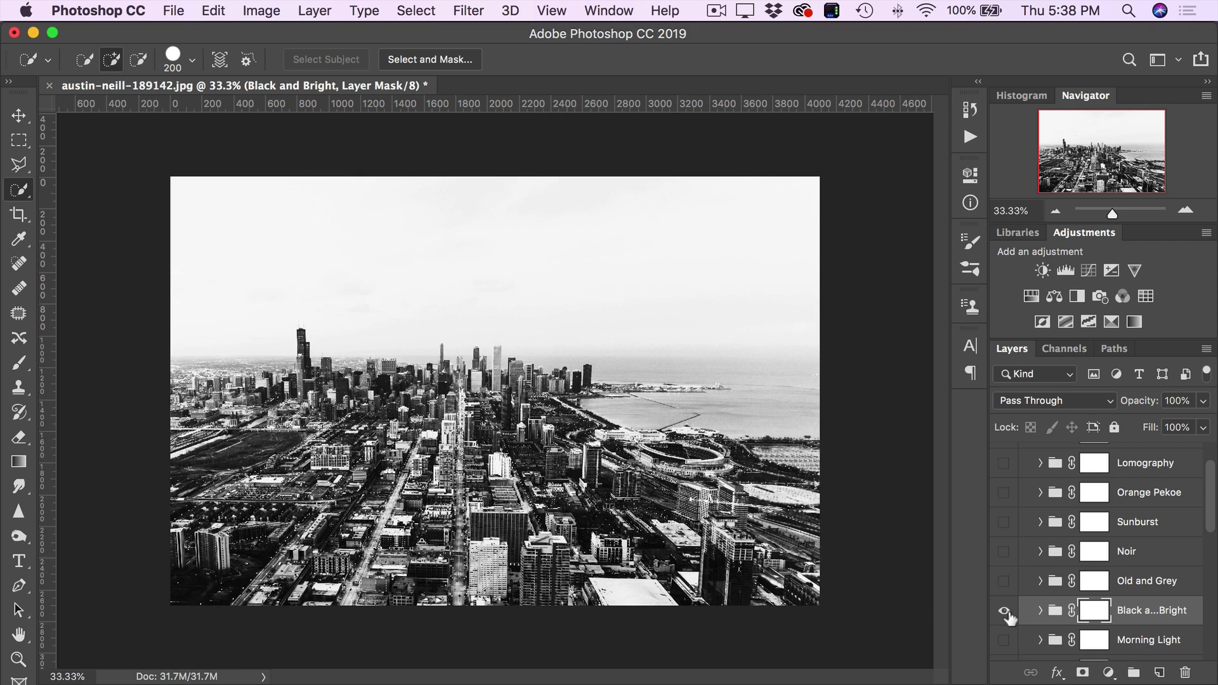
click(1002, 611)
click(1003, 611)
click(1003, 612)
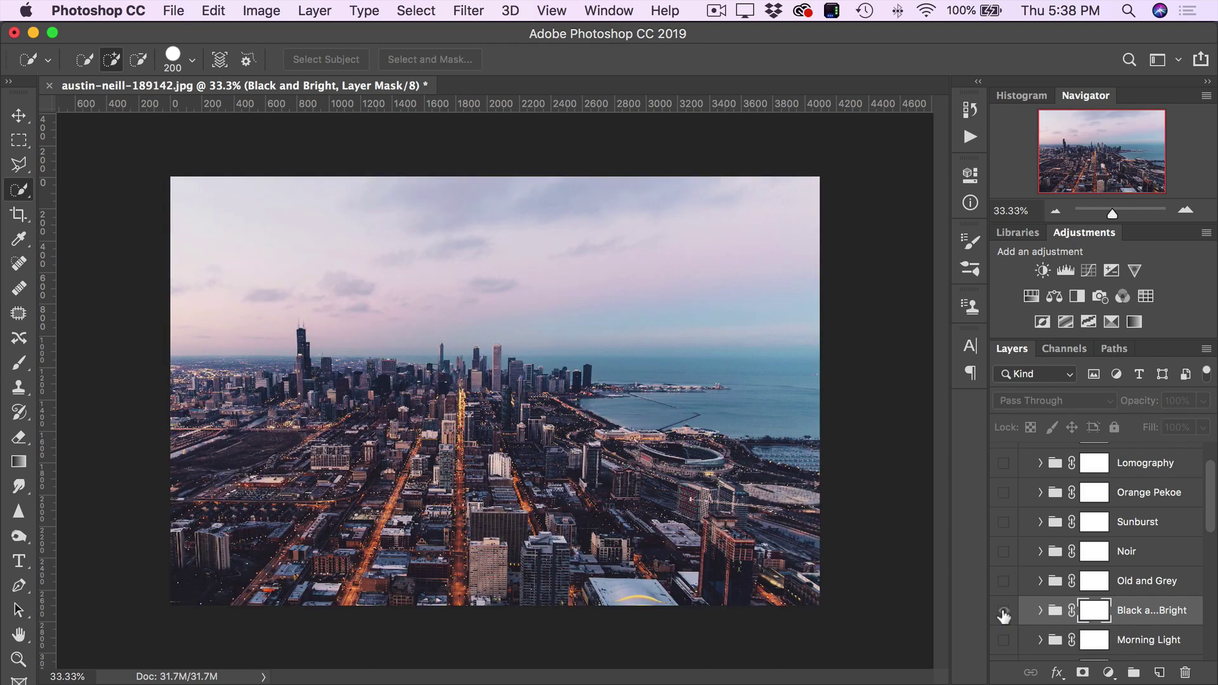
click(1003, 611)
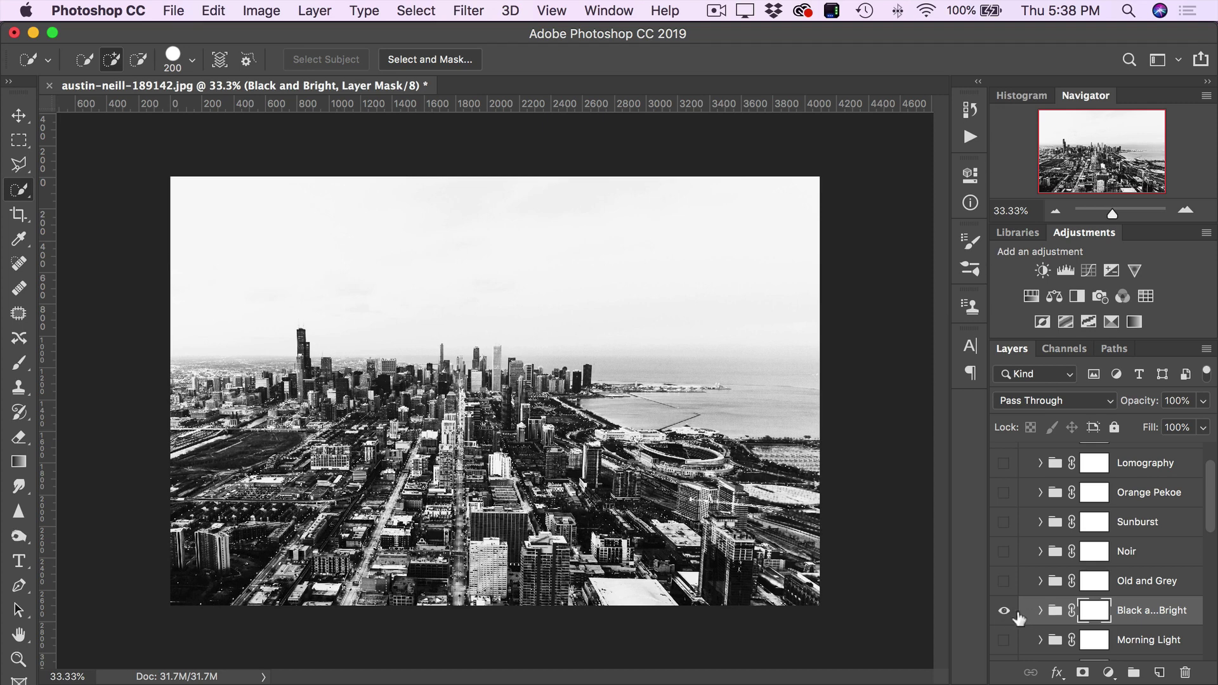
scroll(1018, 617, down, 1)
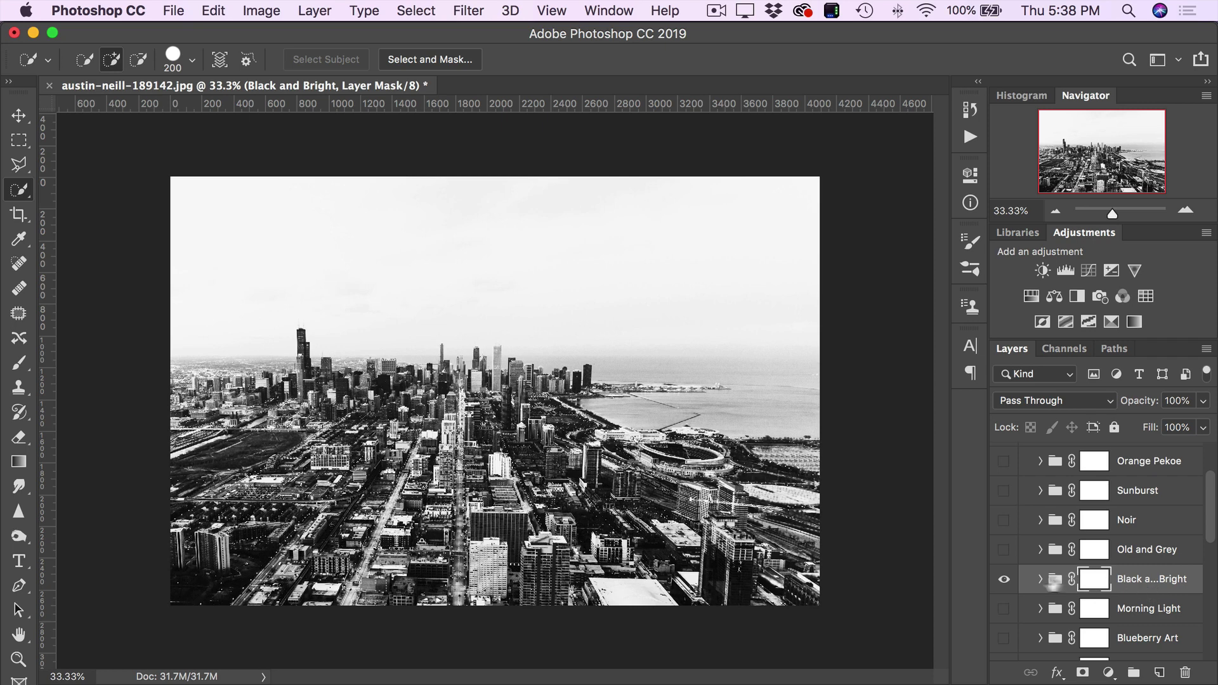
click(1003, 579)
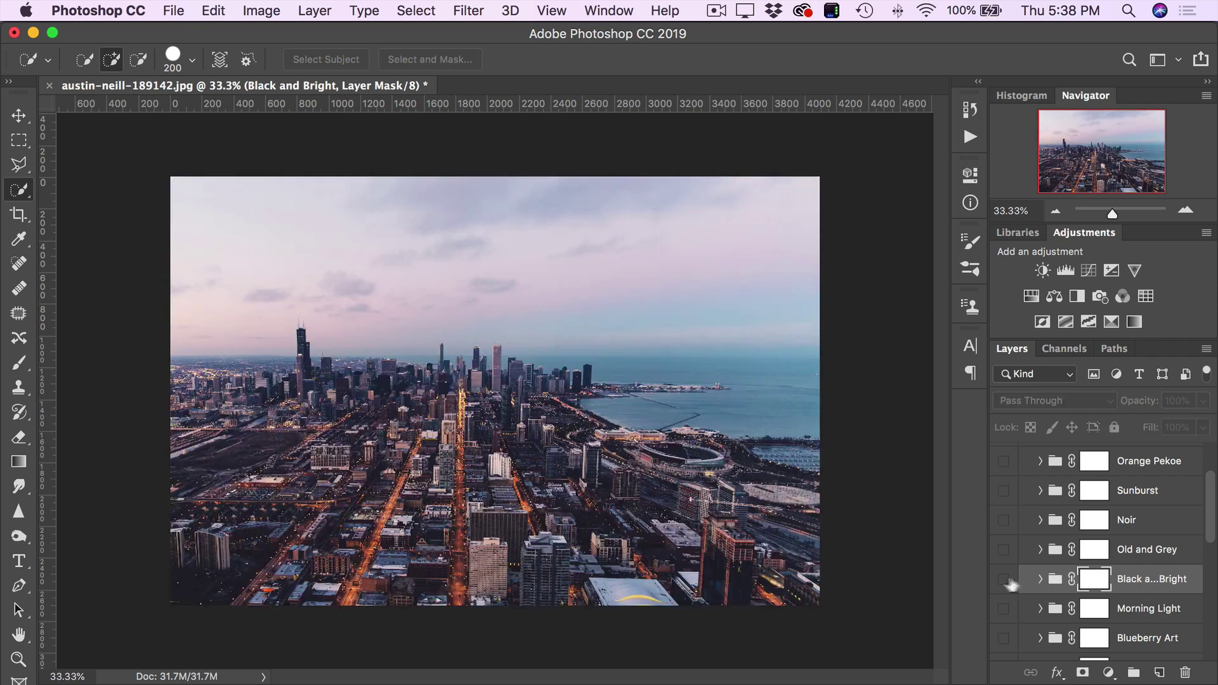
scroll(1055, 587, down, 2)
scroll(1054, 588, down, 2)
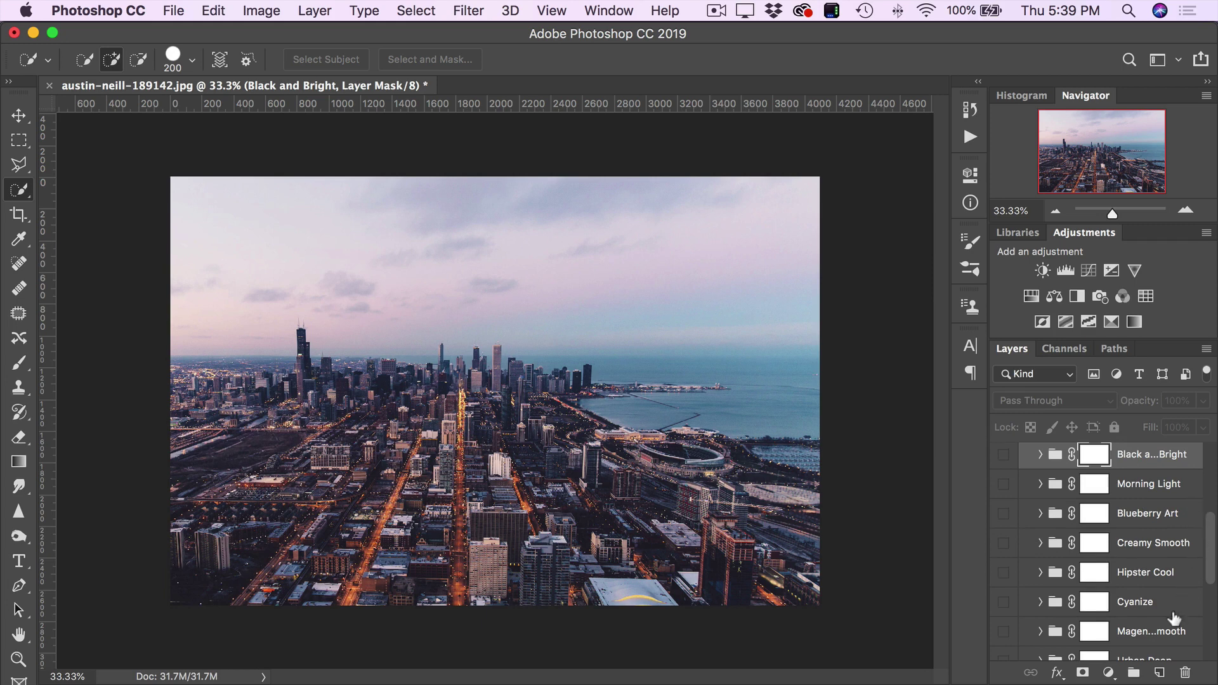
- Select Blueberry Art, make it visible, and toggle it to compare with the original
click(1166, 517)
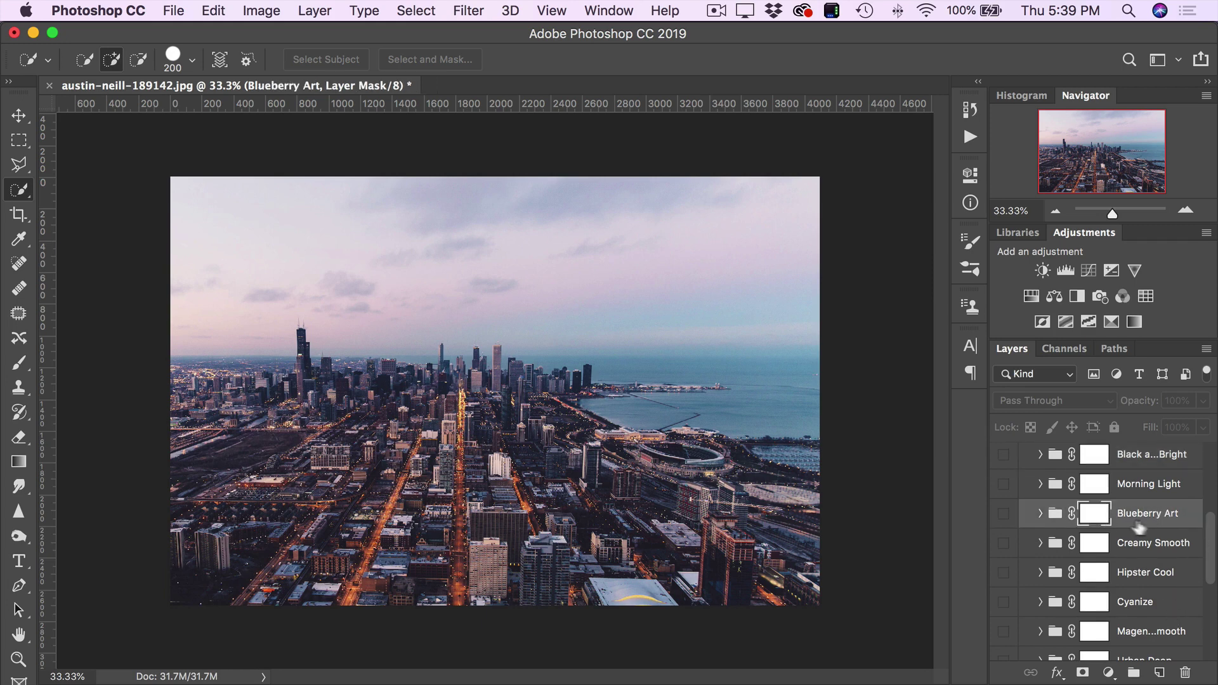
click(1003, 514)
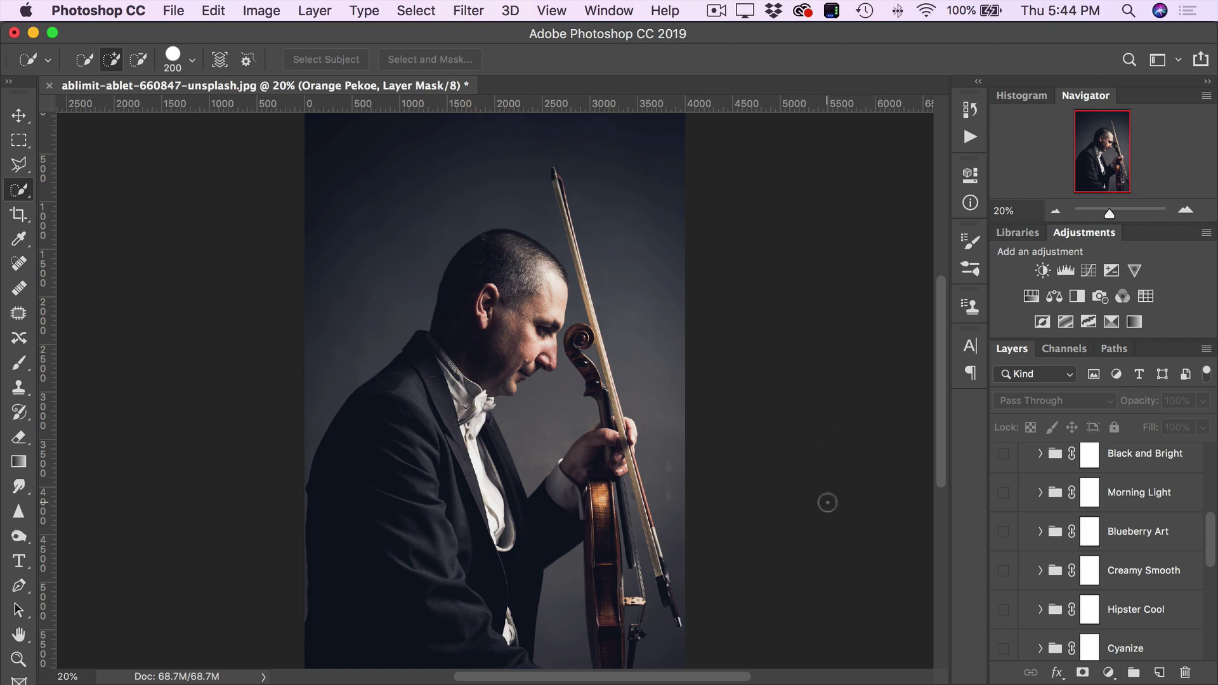
click(1099, 538)
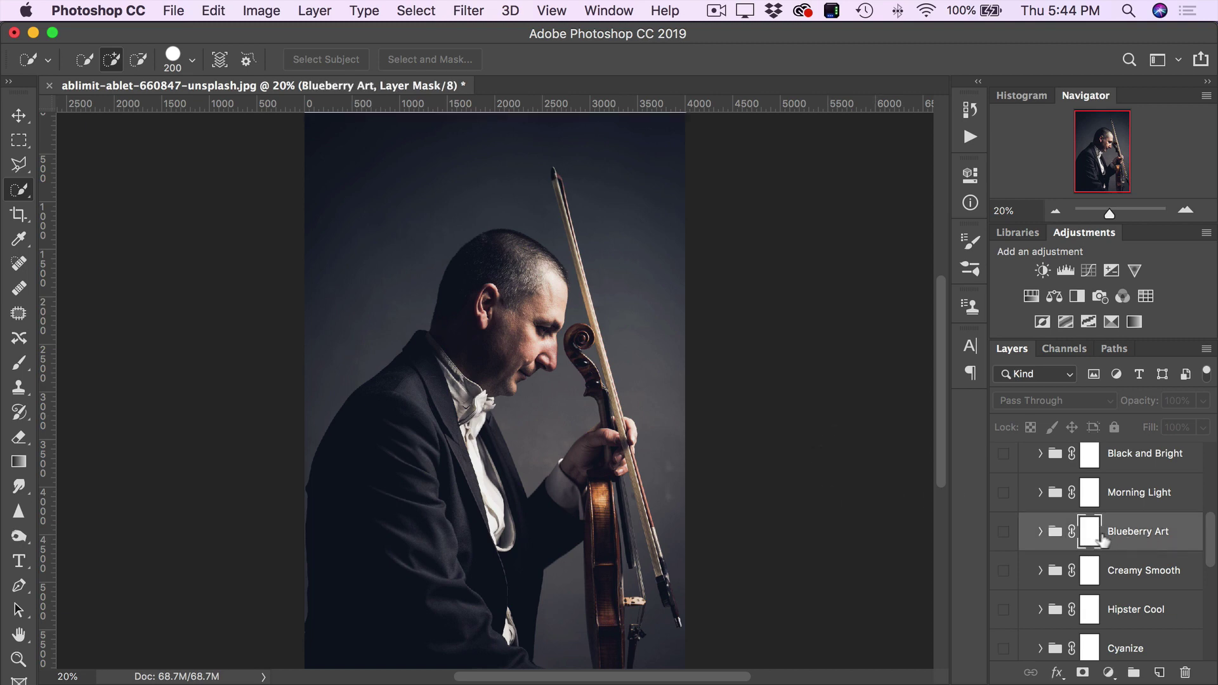
click(1004, 532)
click(1004, 534)
click(1004, 534)
click(1005, 536)
click(1004, 536)
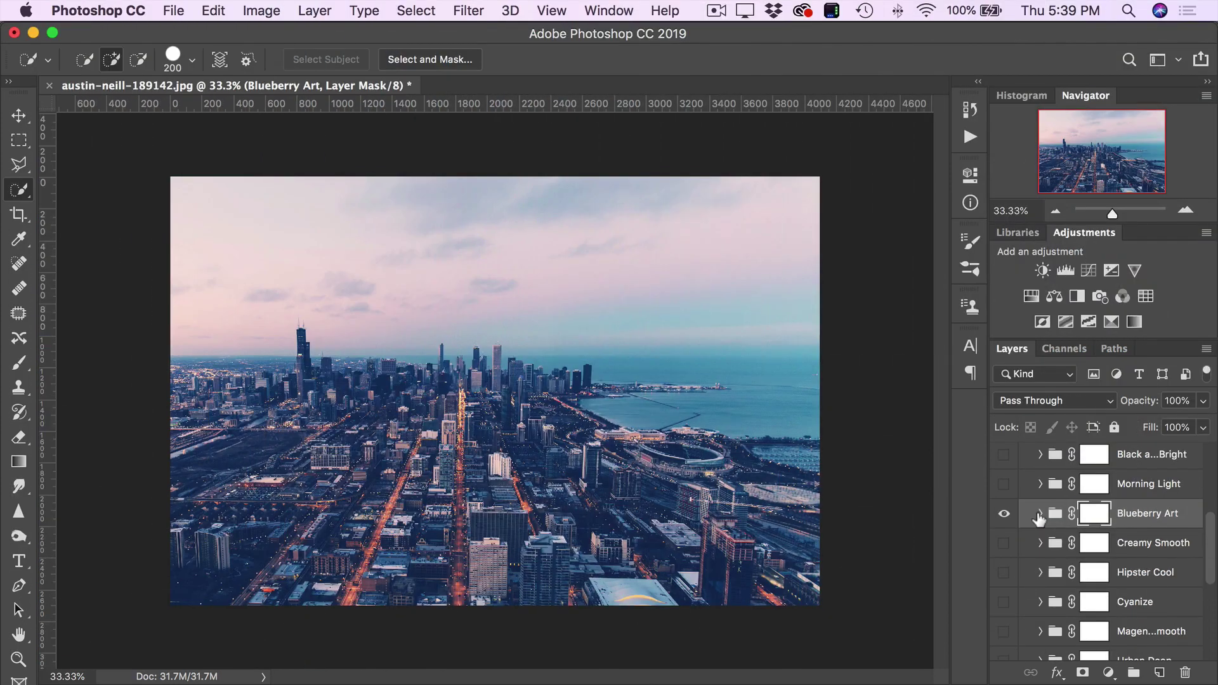
- Inspect the Blueberry Art group, then collapse and hide it
click(1040, 513)
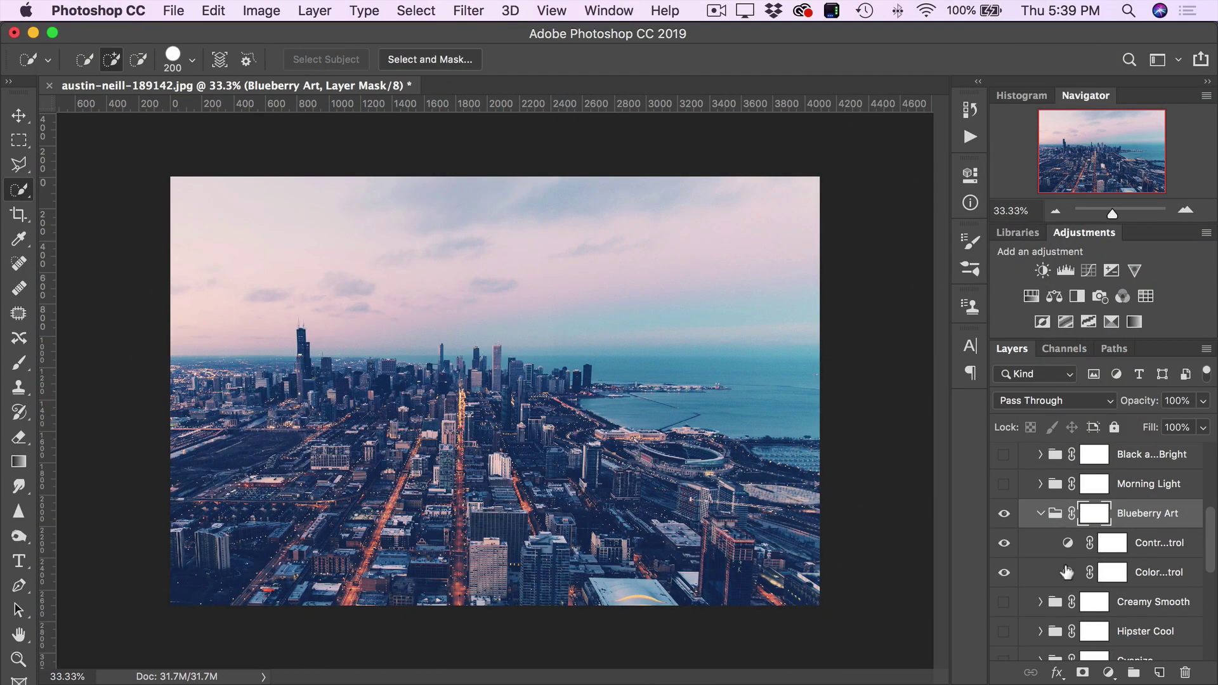
click(1041, 519)
click(1041, 514)
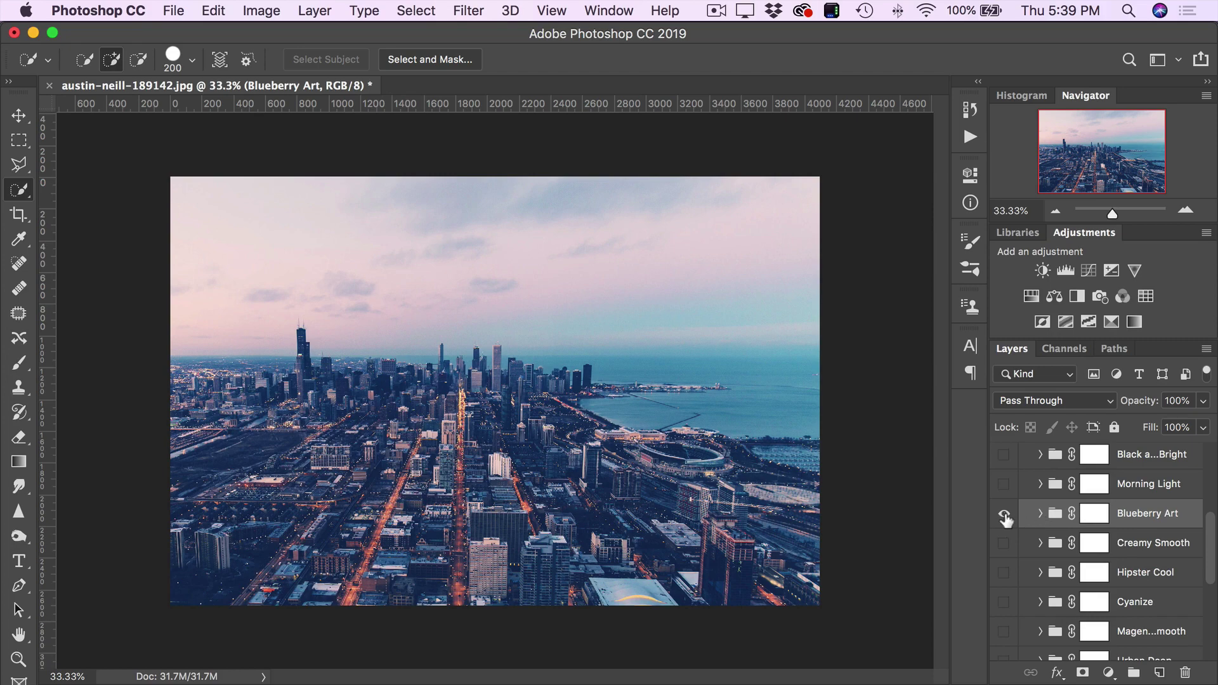
click(1004, 513)
- Preview Hipster Cool, Cyanize and Magenta Smooth in turn, leaving all hidden
click(1002, 572)
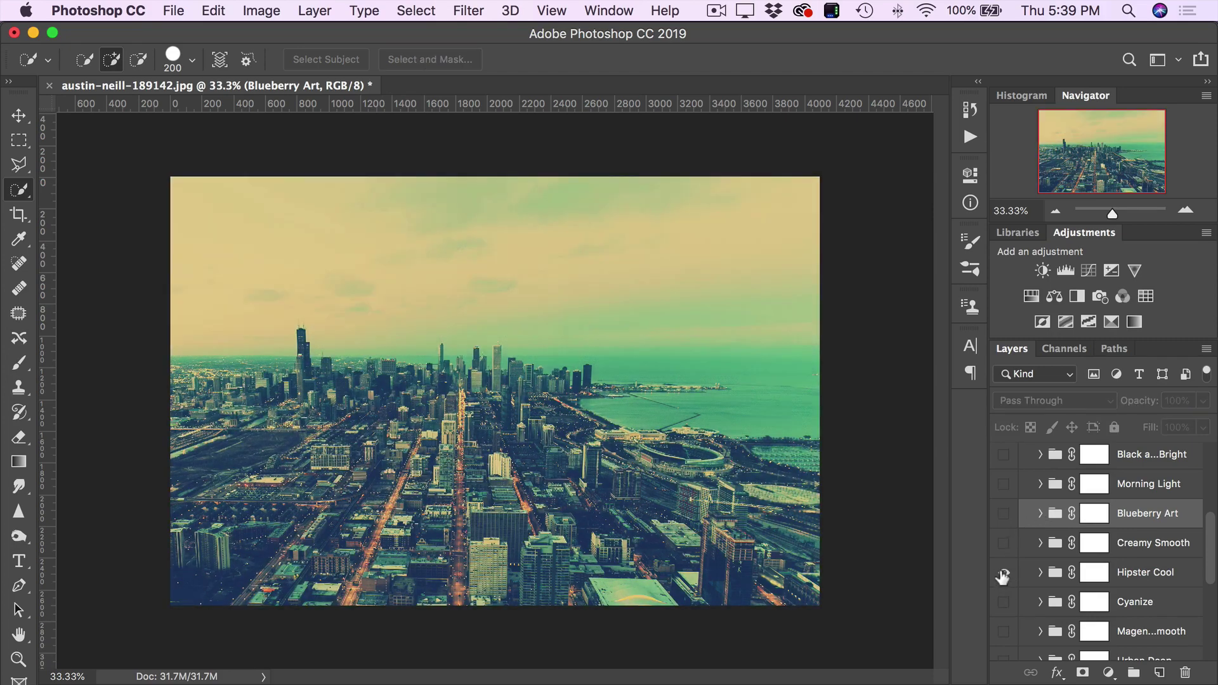
click(1002, 572)
click(1002, 601)
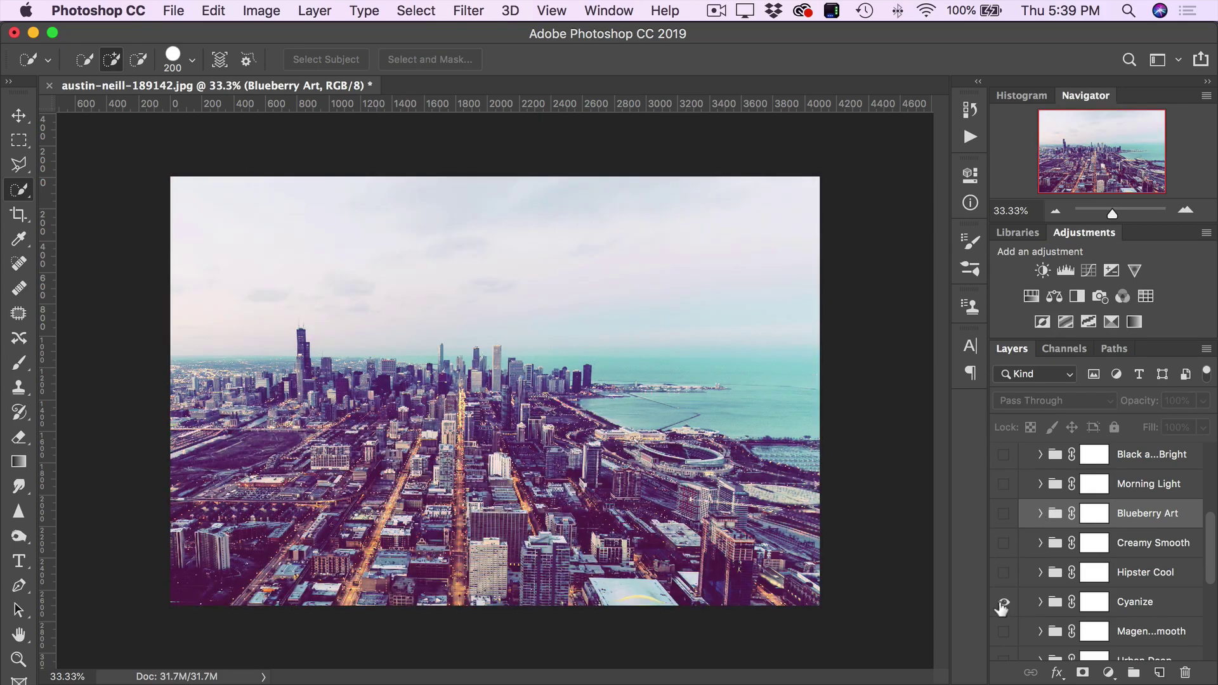
click(1002, 603)
click(1002, 631)
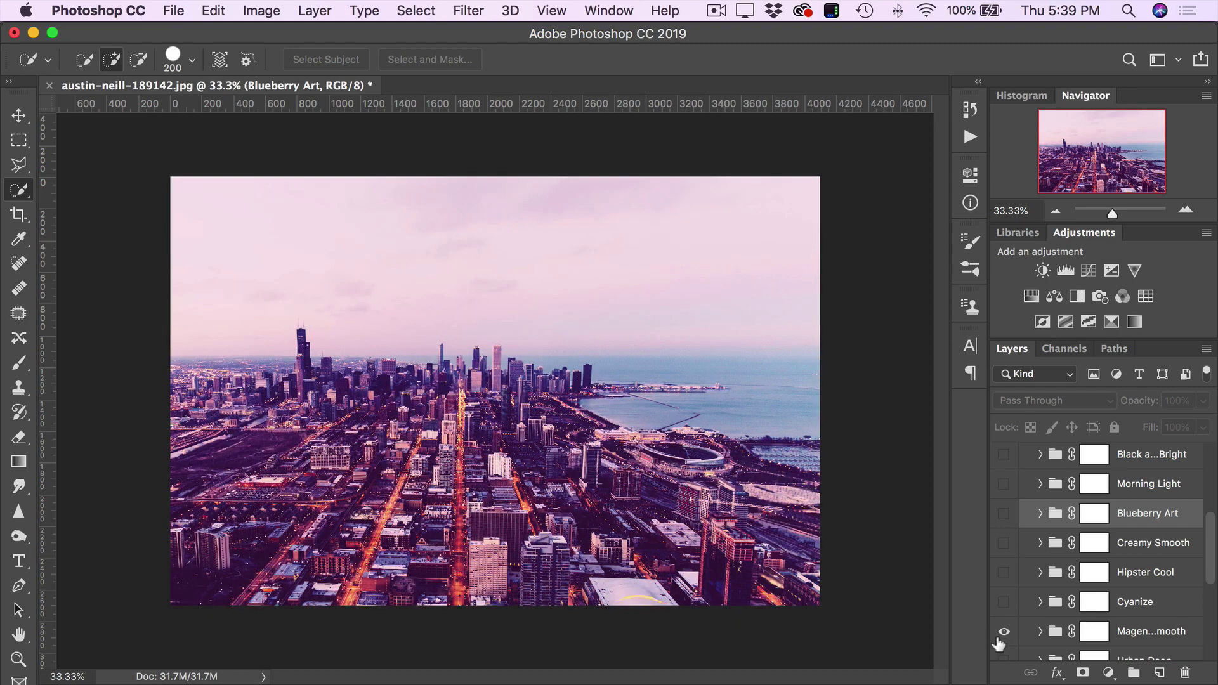
click(1003, 631)
scroll(1096, 553, up, 5)
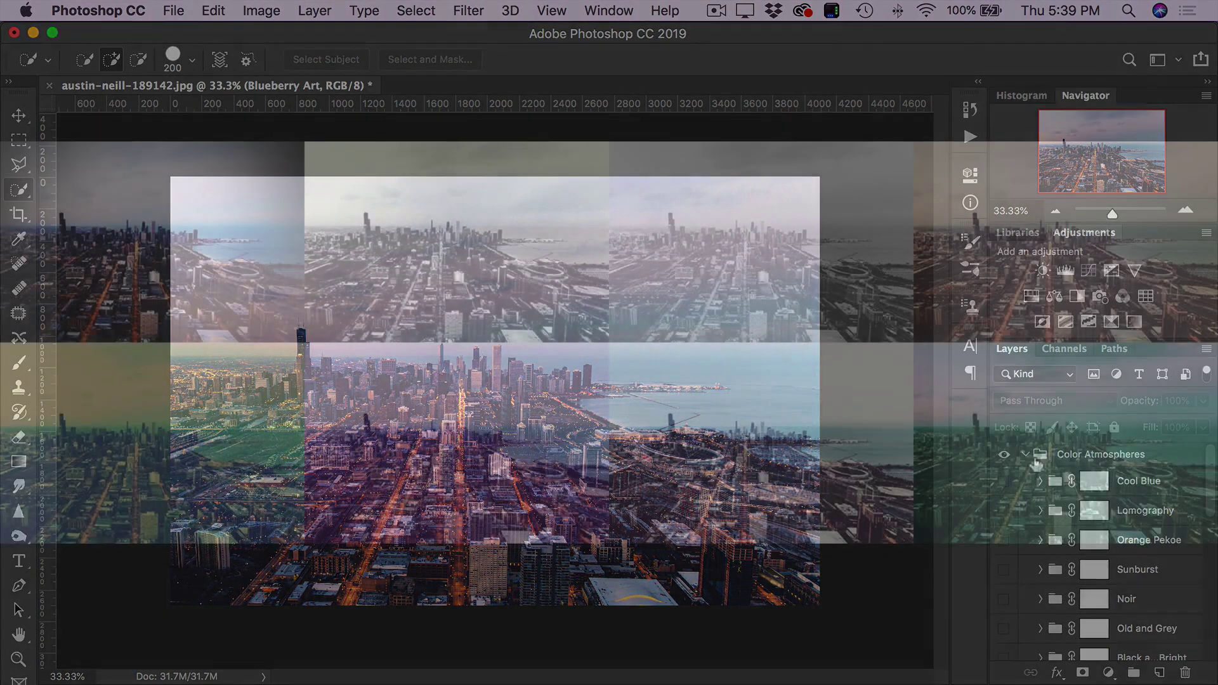
- Select the Color Atmospheres group and fold away its Cool Blue, Lomography and other looks
click(1025, 454)
click(1100, 454)
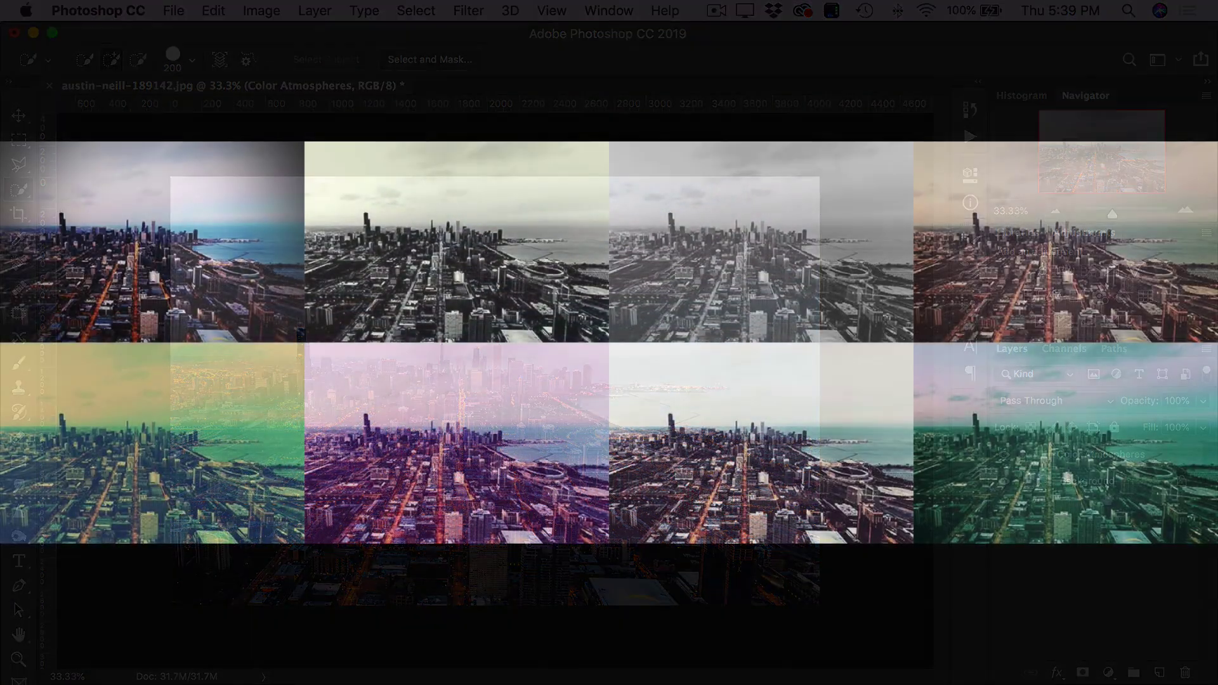